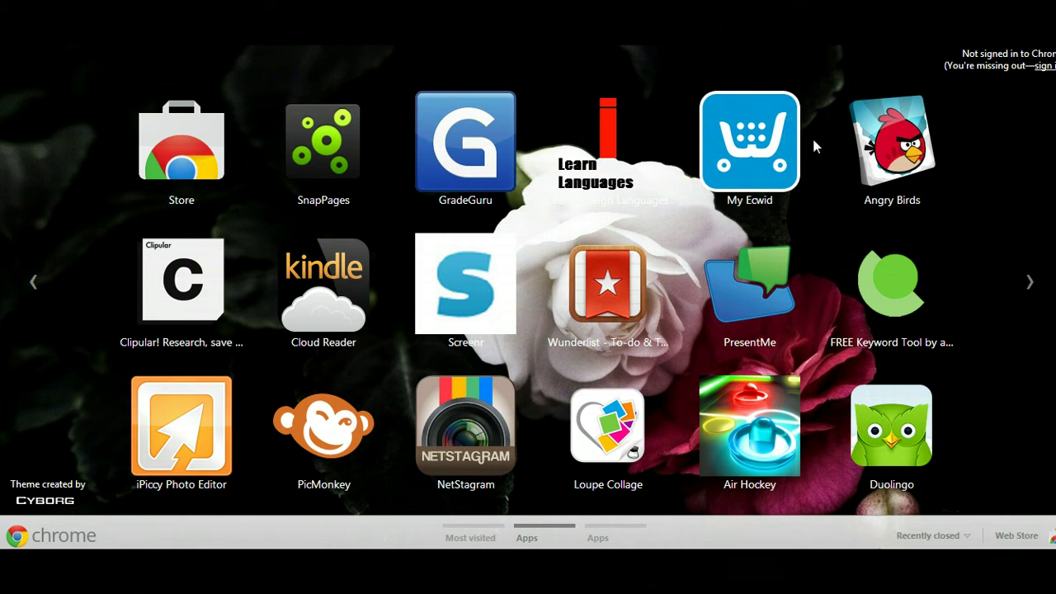
Look through the most visited sites and both pages of installed apps on the new tab page.
{"action": "left_click", "coordinate": [800, 85]}
{"action": "left_click", "coordinate": [780, 199]}
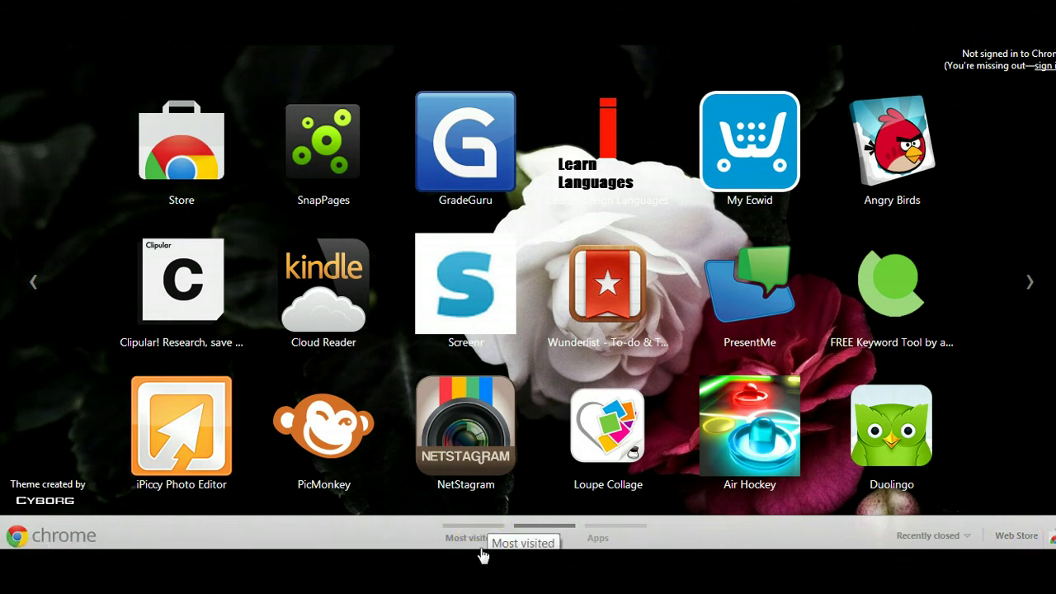
{"action": "left_click", "coordinate": [452, 541]}
{"action": "left_click", "coordinate": [456, 543]}
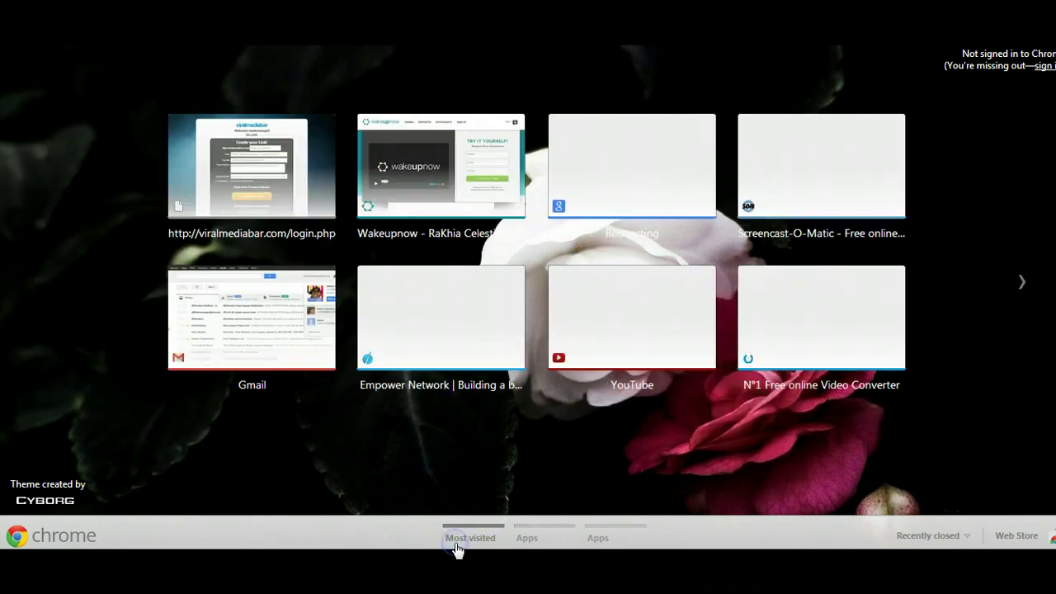
{"action": "left_click", "coordinate": [543, 542]}
{"action": "left_click", "coordinate": [503, 547]}
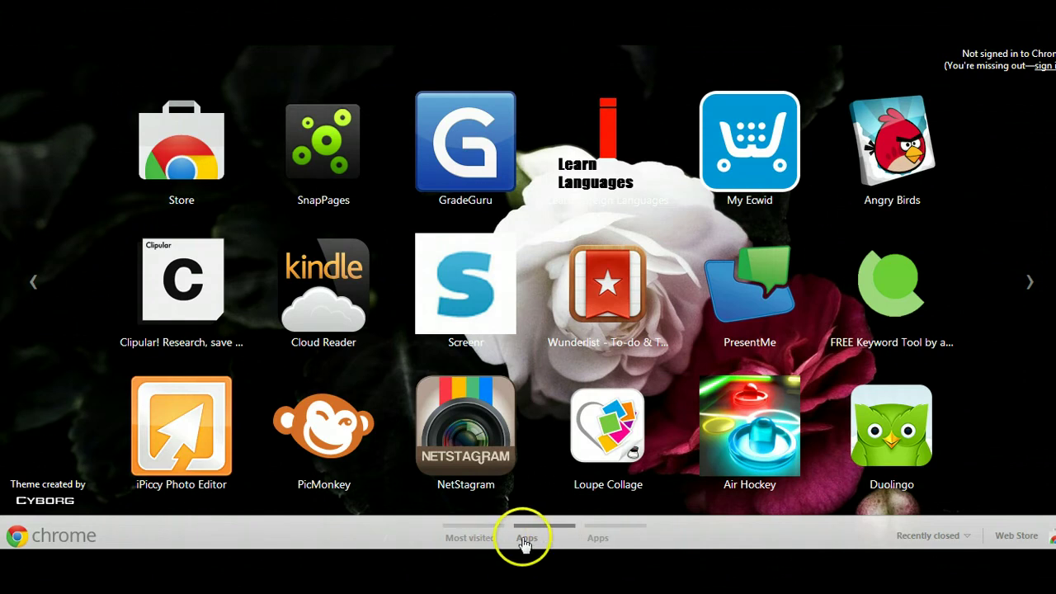
{"action": "left_click", "coordinate": [598, 539]}
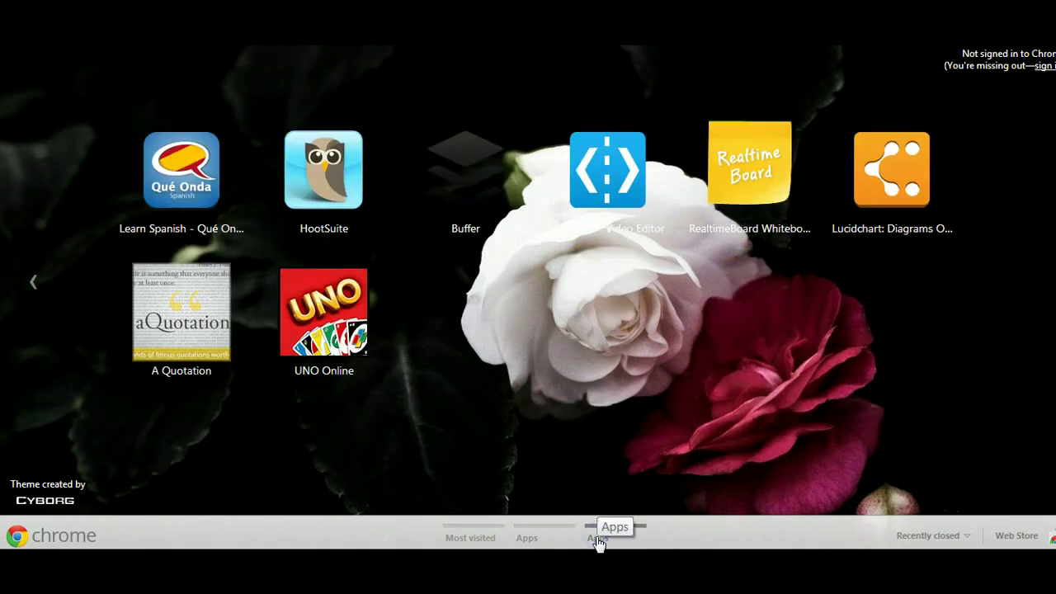
{"action": "left_click", "coordinate": [537, 542]}
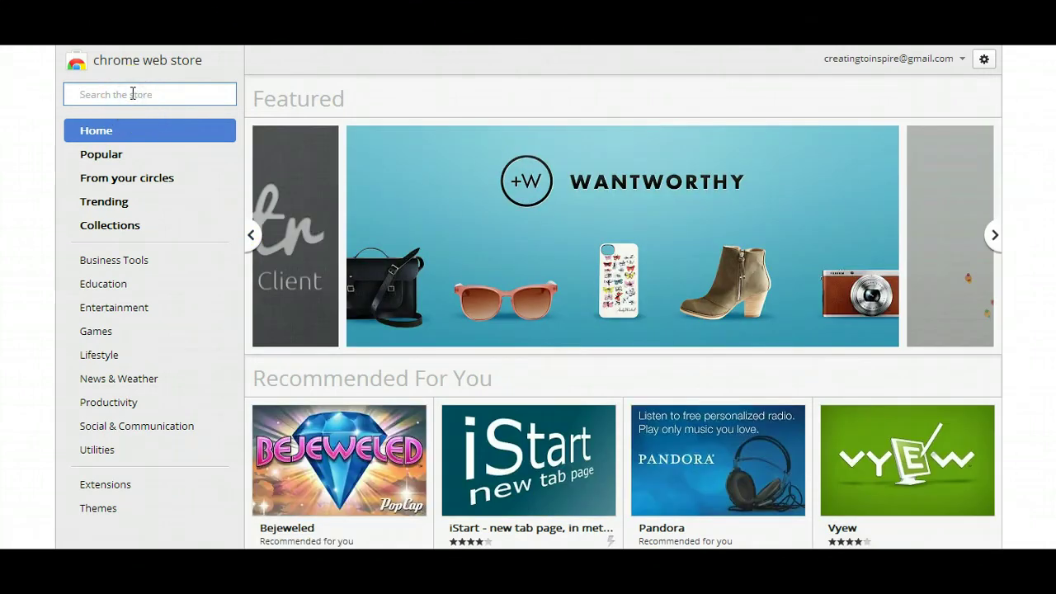
Browse the featured, popular, category and recommended apps on the Chrome Web Store home page.
{"action": "type", "text": "c"}
{"action": "left_click", "coordinate": [7, 185]}
{"action": "scroll", "coordinate": [742, 246], "scroll_direction": "down", "scroll_amount": 2}
{"action": "left_click", "coordinate": [741, 246]}
{"action": "scroll", "coordinate": [742, 246], "scroll_direction": "down", "scroll_amount": 8}
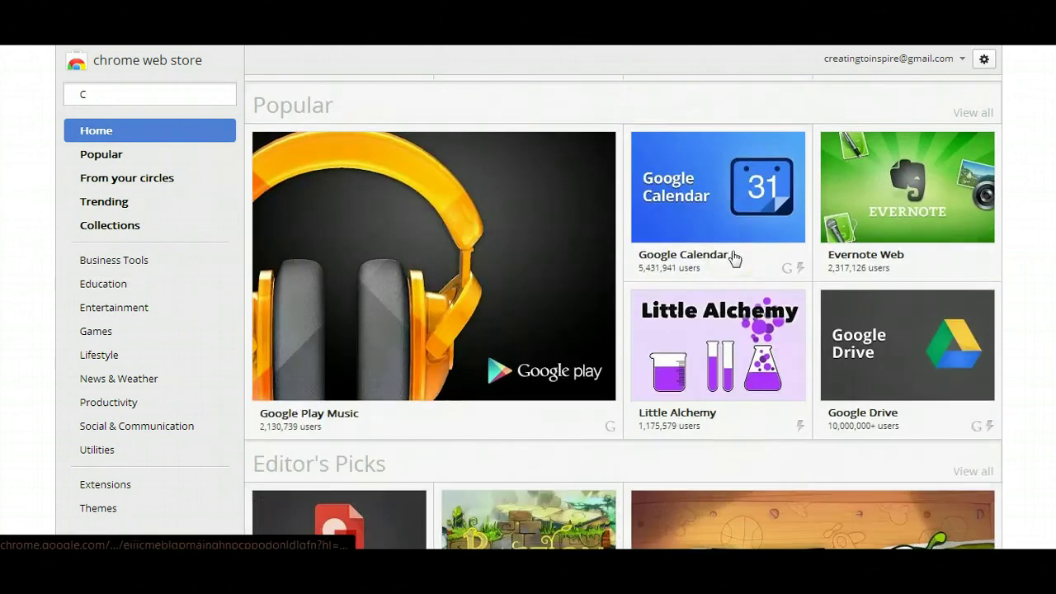
{"action": "scroll", "coordinate": [734, 258], "scroll_direction": "down", "scroll_amount": 10}
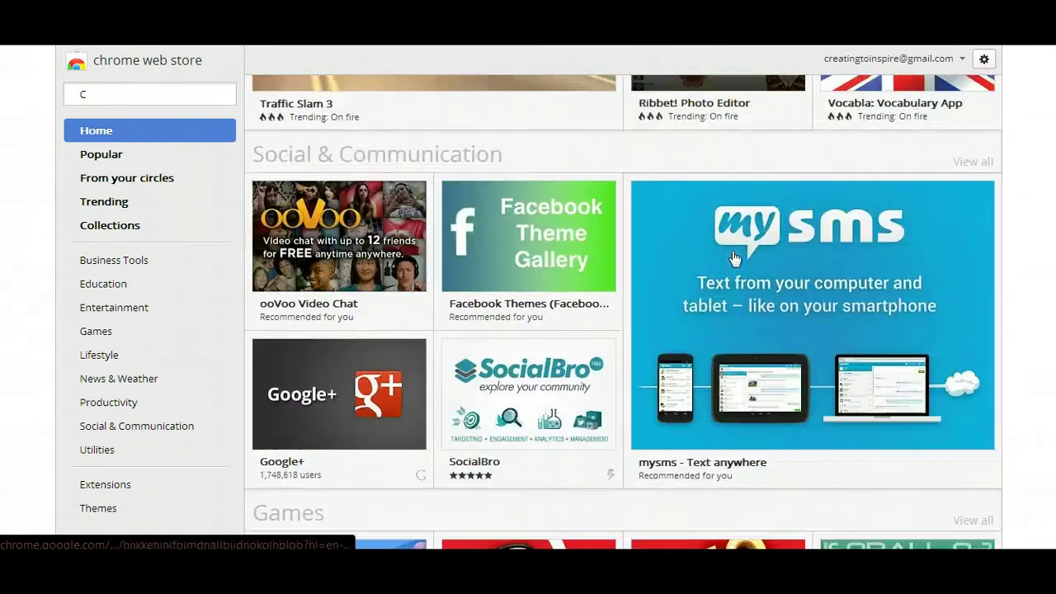
{"action": "scroll", "coordinate": [734, 258], "scroll_direction": "down", "scroll_amount": 4}
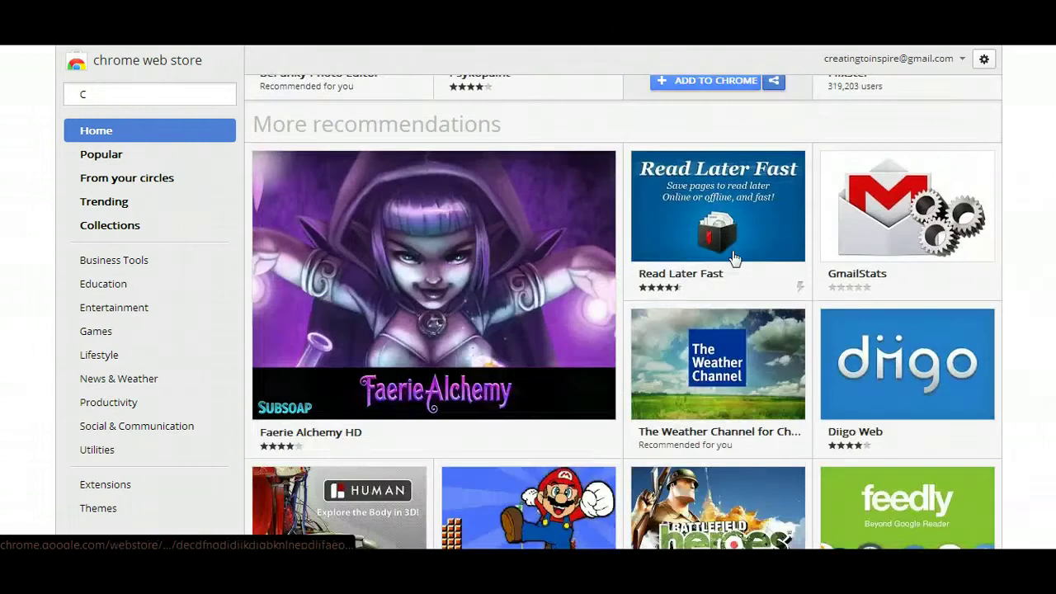
{"action": "scroll", "coordinate": [734, 259], "scroll_direction": "down", "scroll_amount": 13}
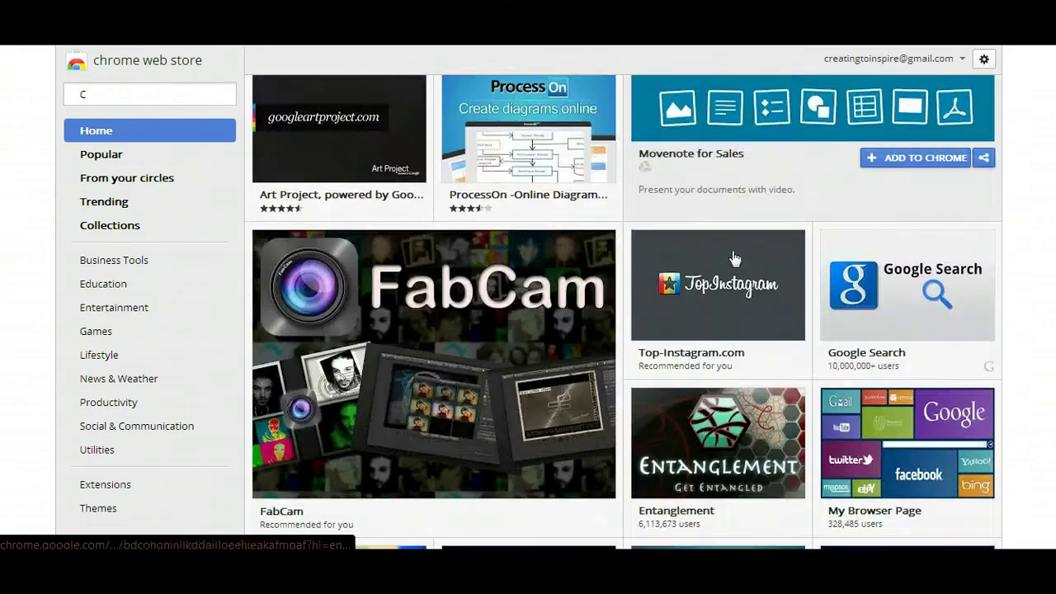
{"action": "scroll", "coordinate": [733, 258], "scroll_direction": "down", "scroll_amount": 11}
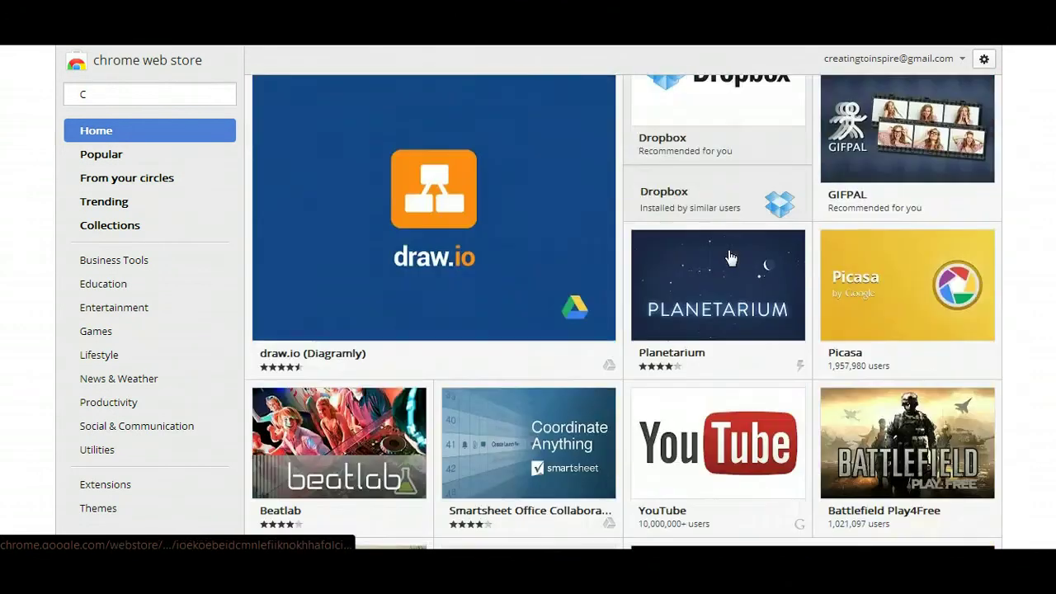
{"action": "scroll", "coordinate": [731, 258], "scroll_direction": "down", "scroll_amount": 12}
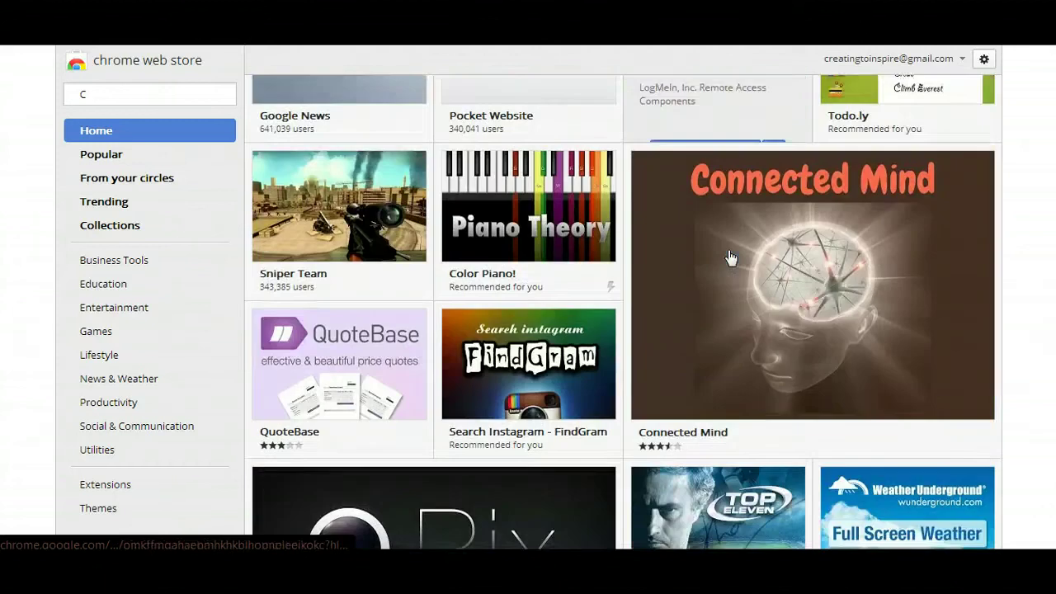
{"action": "scroll", "coordinate": [731, 259], "scroll_direction": "down", "scroll_amount": 11}
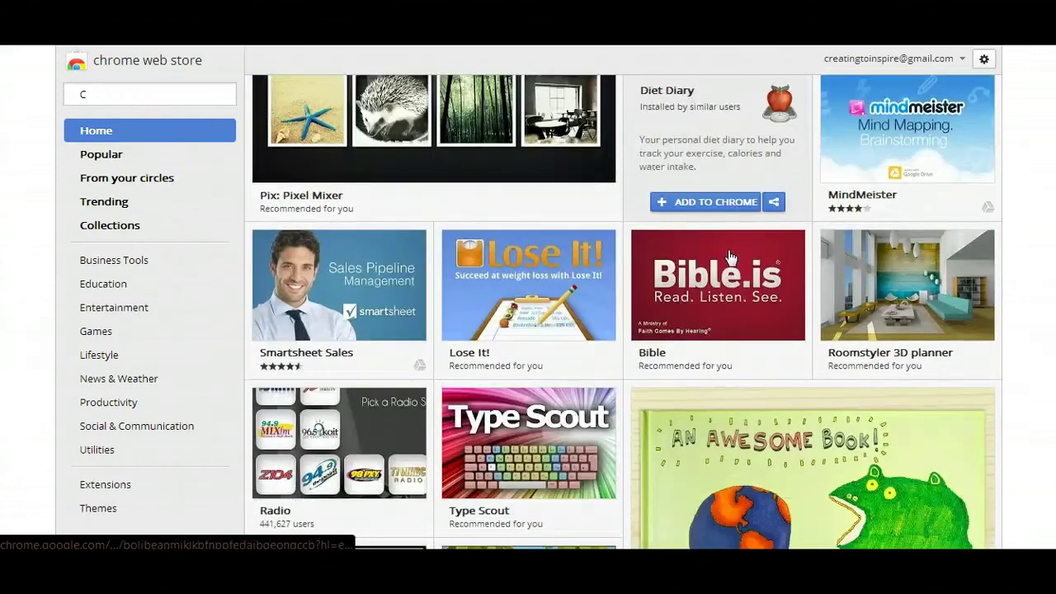
{"action": "scroll", "coordinate": [730, 257], "scroll_direction": "down", "scroll_amount": 6}
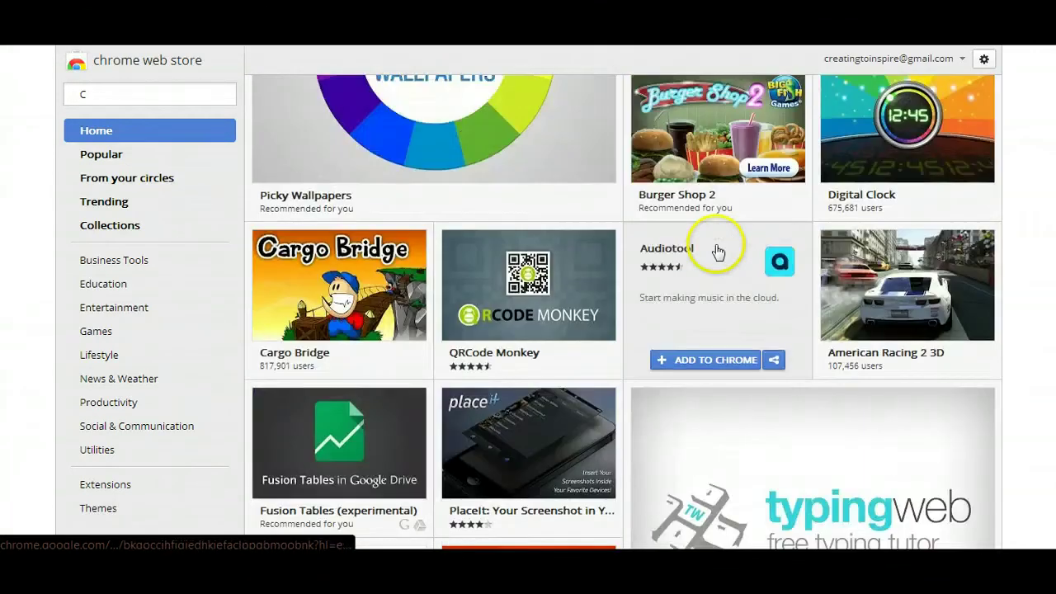
{"action": "scroll", "coordinate": [719, 243], "scroll_direction": "up", "scroll_amount": 10}
{"action": "scroll", "coordinate": [709, 247], "scroll_direction": "up", "scroll_amount": 20}
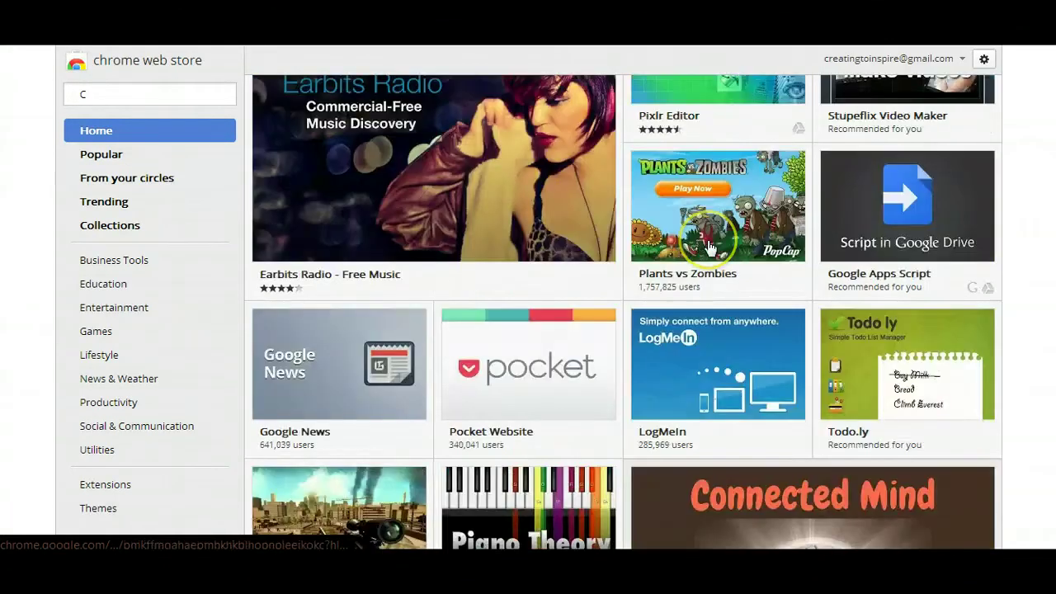
{"action": "scroll", "coordinate": [709, 248], "scroll_direction": "up", "scroll_amount": 6}
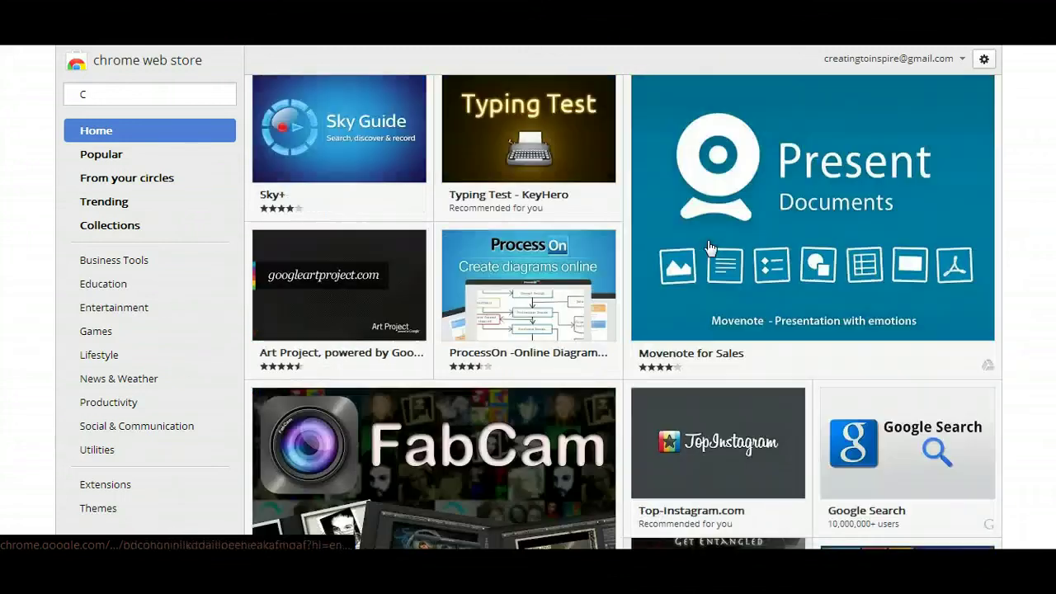
{"action": "scroll", "coordinate": [709, 247], "scroll_direction": "up", "scroll_amount": 15}
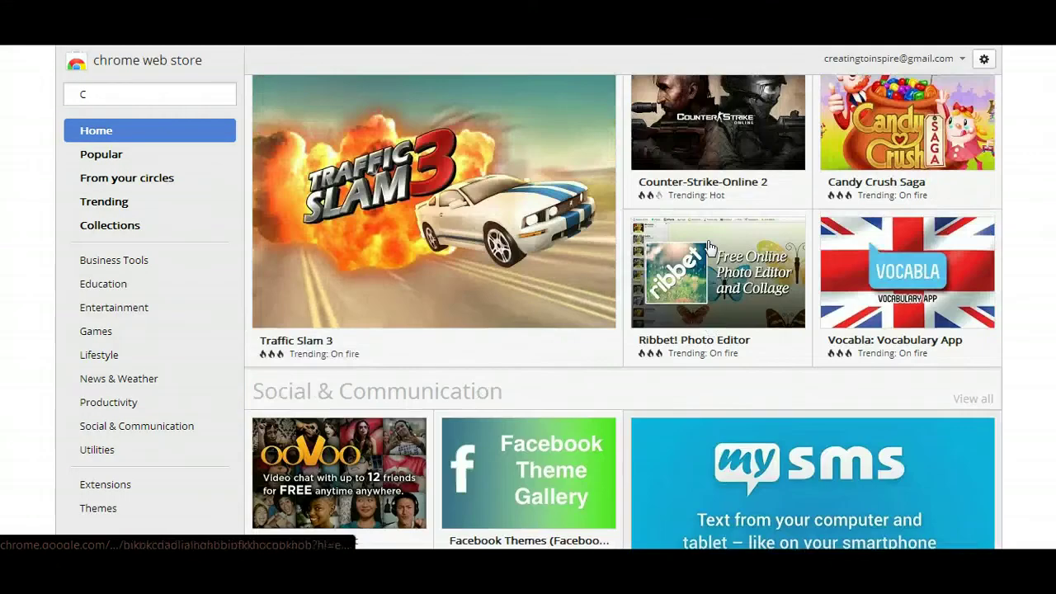
{"action": "scroll", "coordinate": [708, 247], "scroll_direction": "up", "scroll_amount": 6}
Search the Chrome Web Store for "screen capture" and look over the matching apps.
{"action": "left_click", "coordinate": [146, 92]}
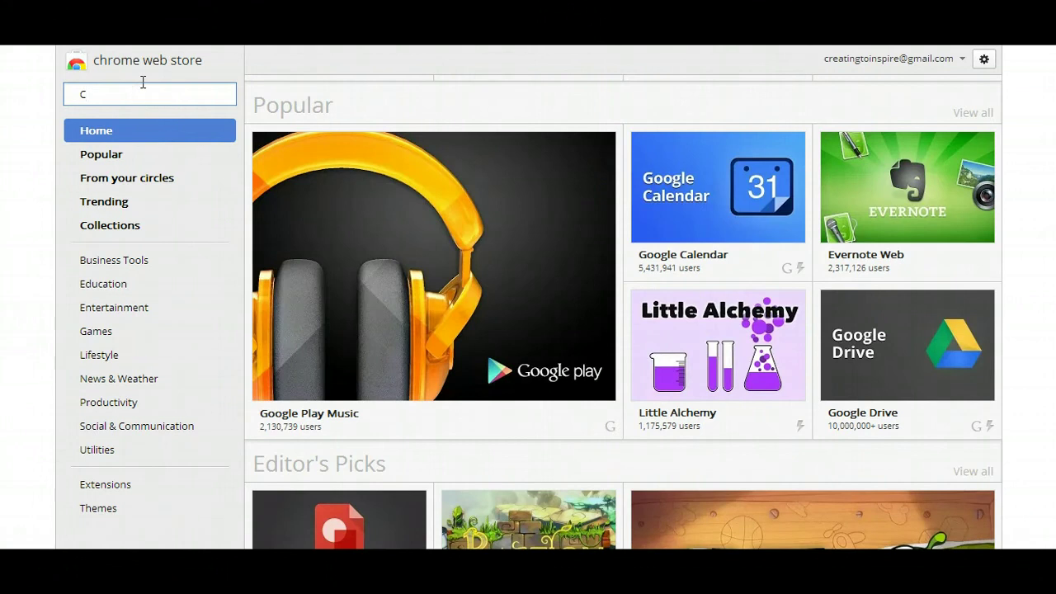
{"action": "key", "text": "BackSpace"}
{"action": "type", "text": "Sc"}
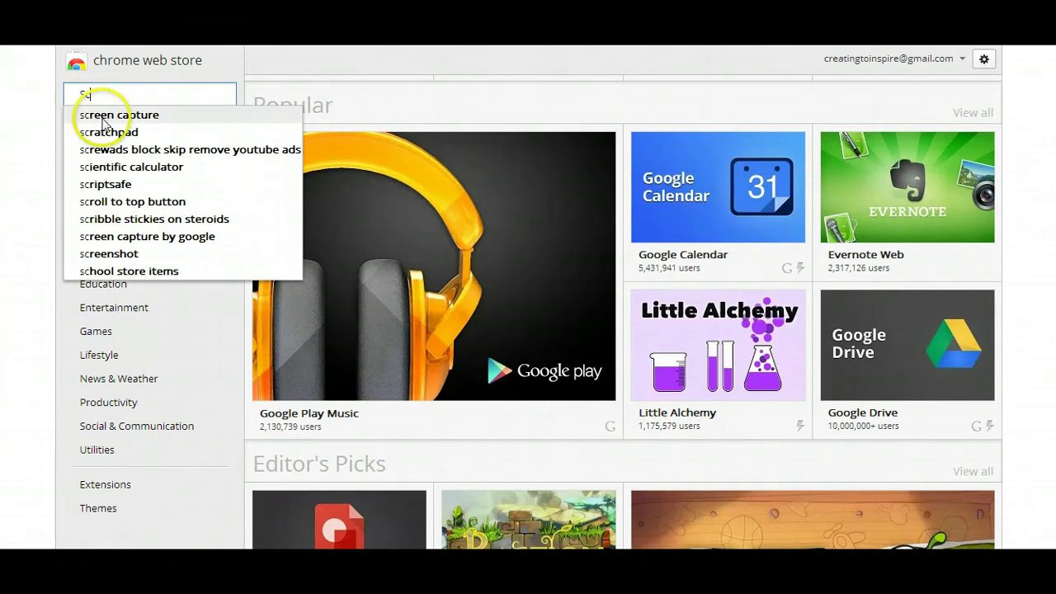
{"action": "left_click", "coordinate": [103, 120]}
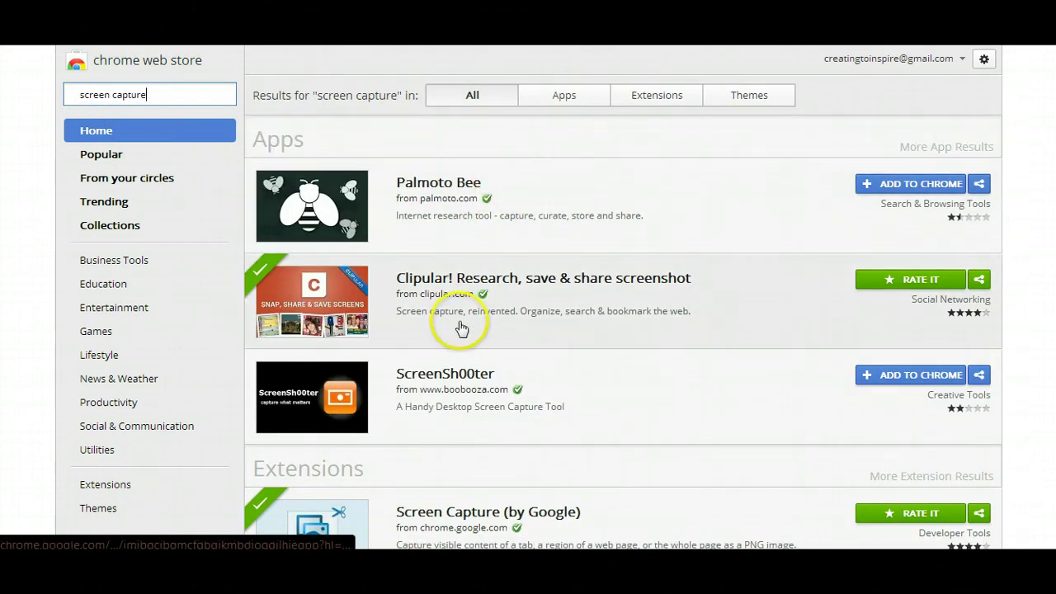
{"action": "scroll", "coordinate": [466, 349], "scroll_direction": "down", "scroll_amount": 1}
{"action": "scroll", "coordinate": [466, 351], "scroll_direction": "down", "scroll_amount": 1}
{"action": "scroll", "coordinate": [466, 349], "scroll_direction": "up", "scroll_amount": 2}
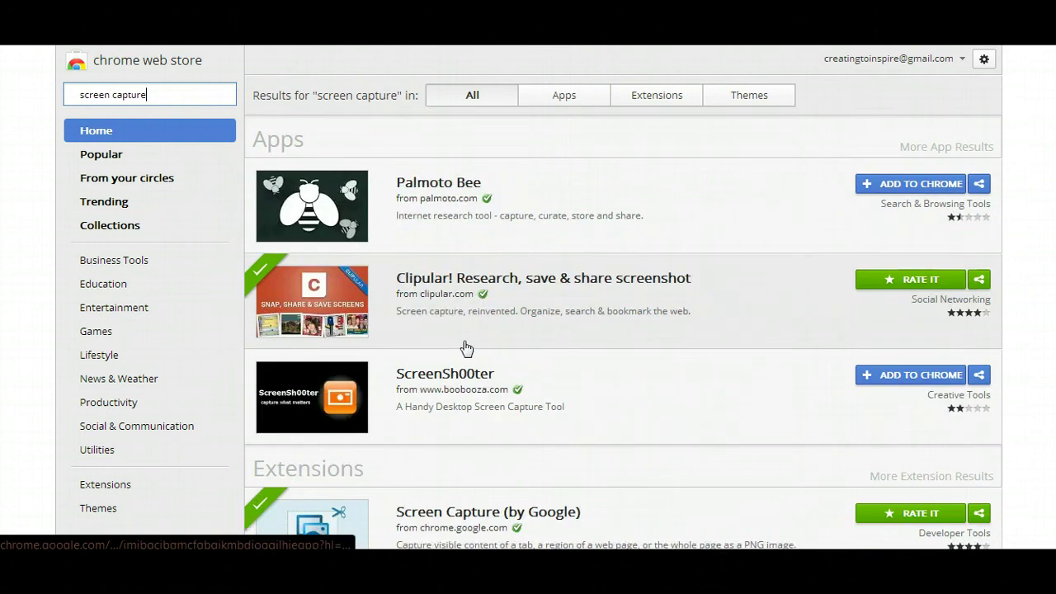
Request adding the Palmoto Bee app to Chrome, and cancel at the confirmation.
{"action": "left_click", "coordinate": [502, 217]}
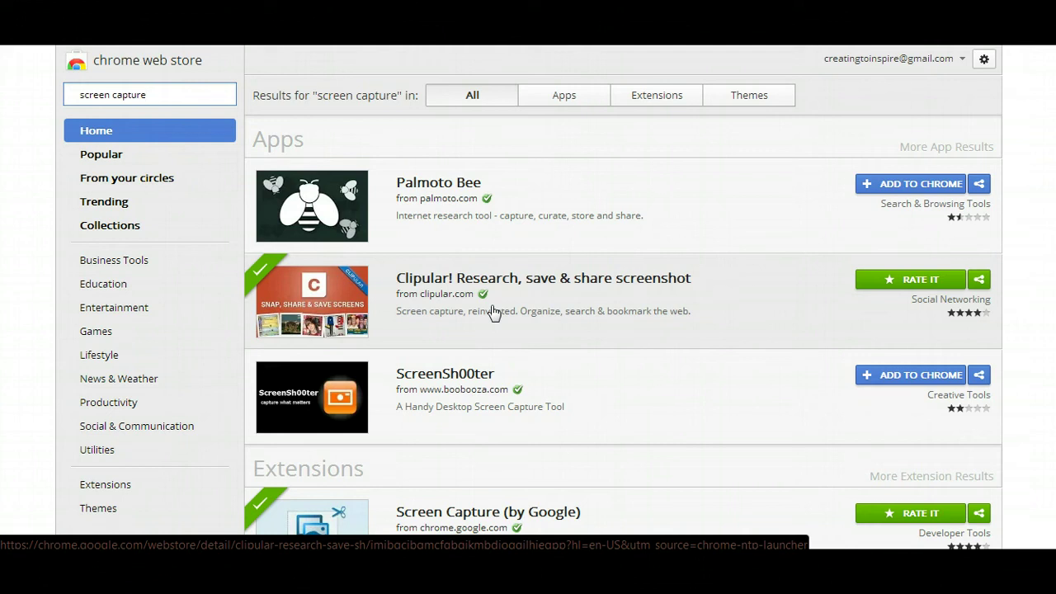
{"action": "left_click", "coordinate": [487, 309]}
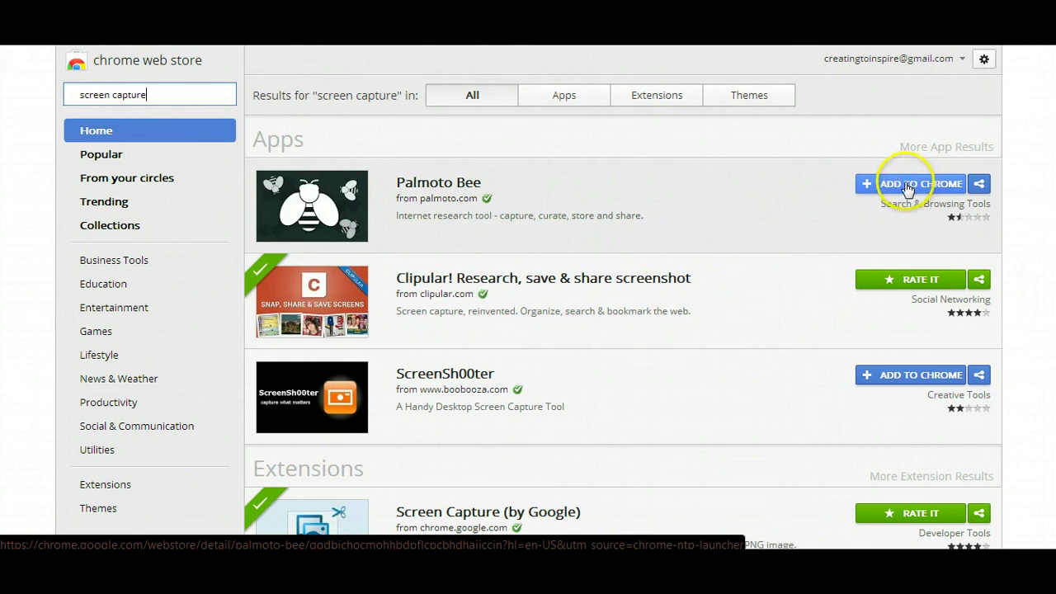
{"action": "left_click", "coordinate": [874, 189]}
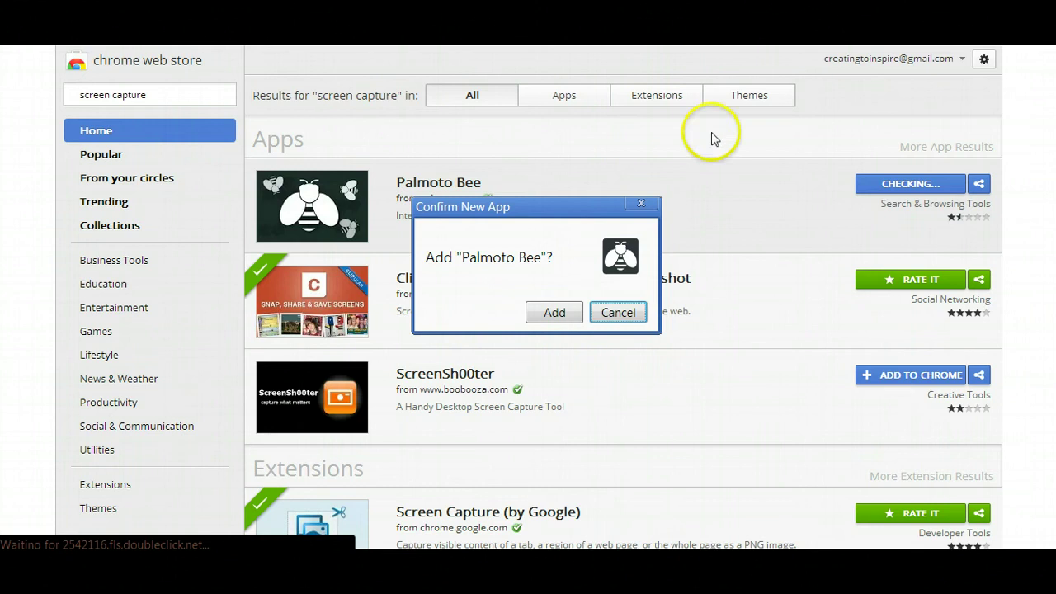
{"action": "left_click", "coordinate": [629, 312]}
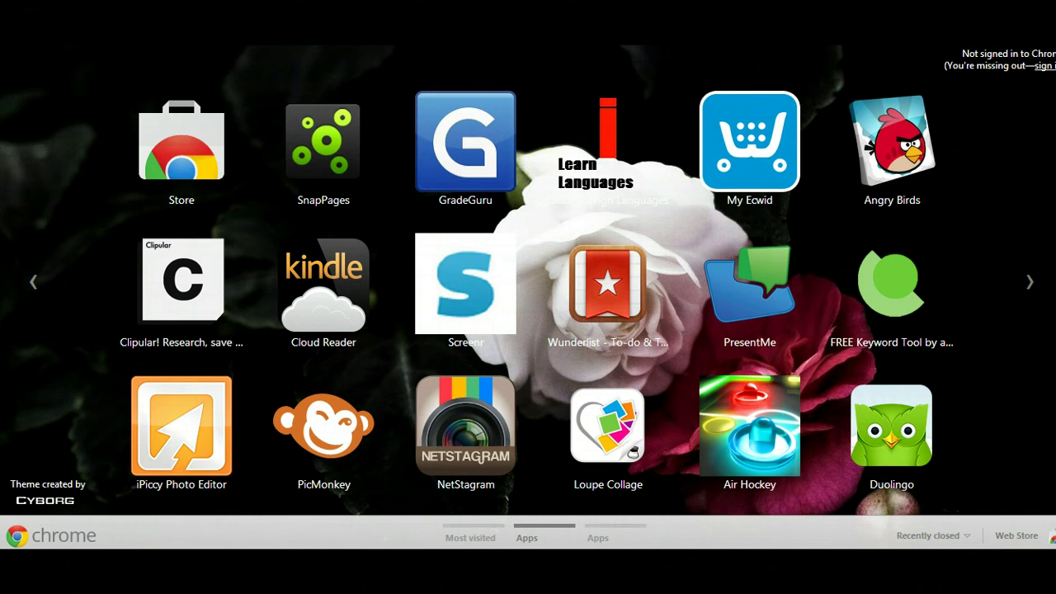
Search Google for "Bunnies" from a new tab.
{"action": "type", "text": "b"}
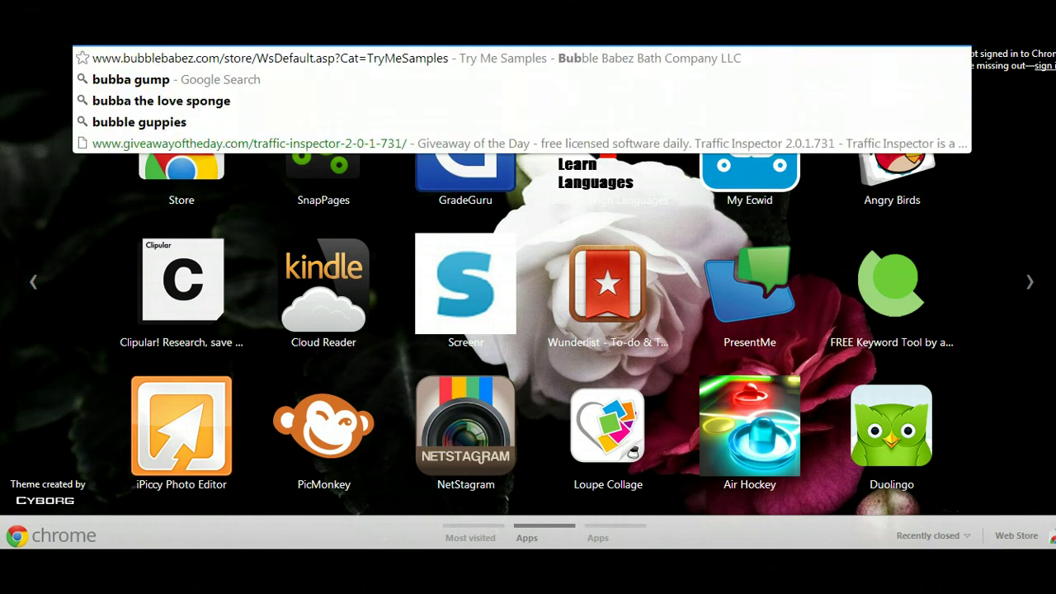
{"action": "type", "text": "u"}
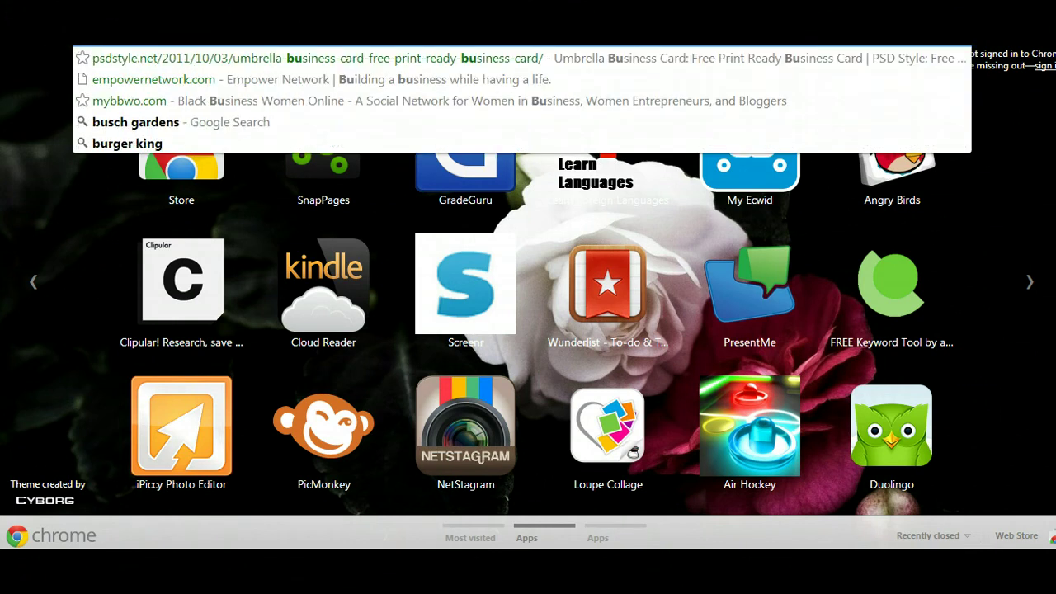
{"action": "type", "text": "nnies for sale"}
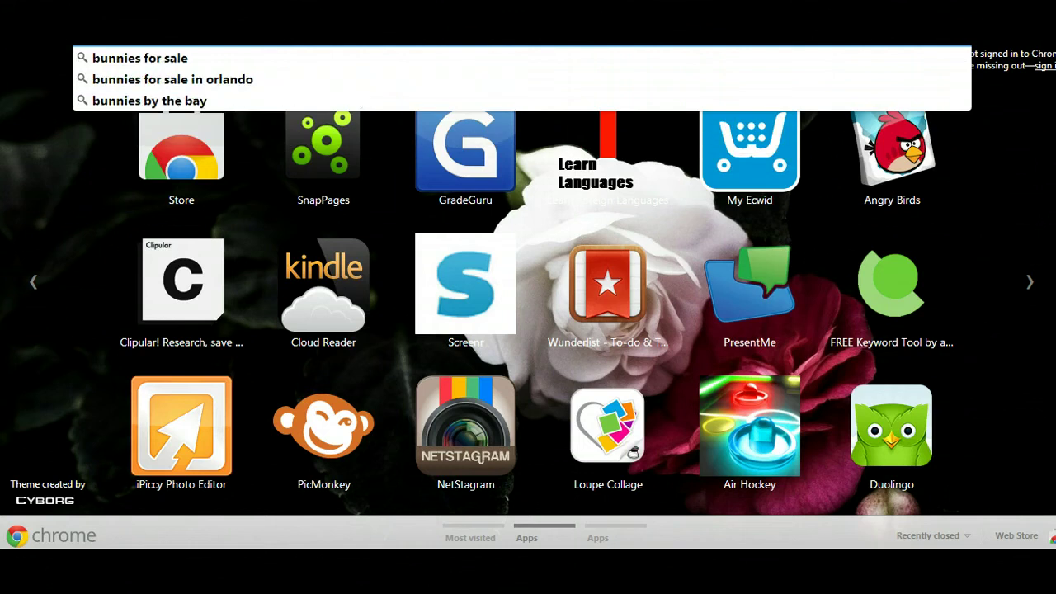
{"action": "key", "text": "Return"}
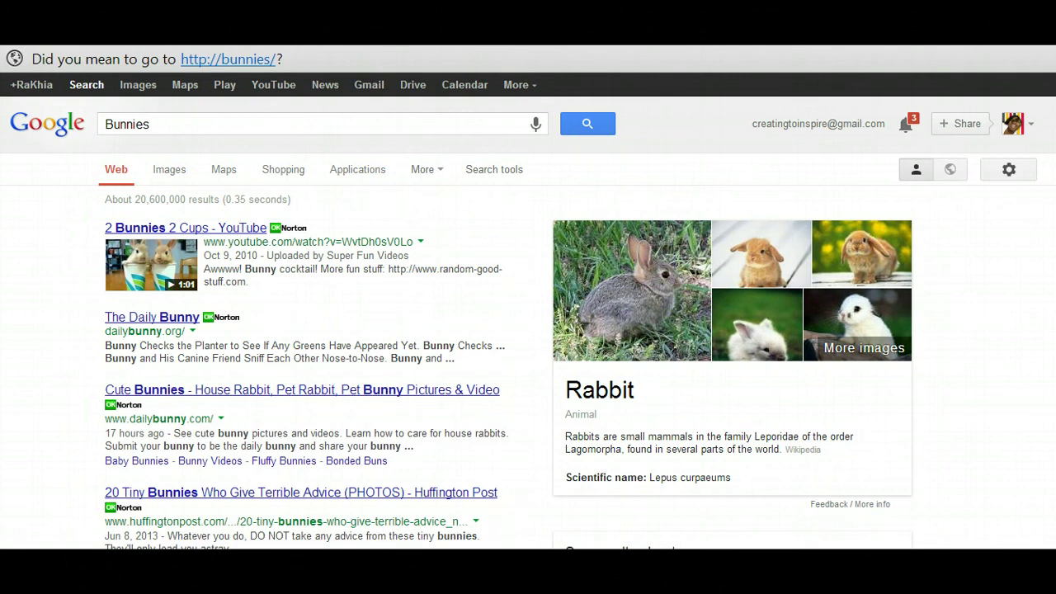
Clip the rabbit image collage with Clipular's area snip, and capture the visible search results page as another clip.
{"action": "left_click", "coordinate": [966, 37]}
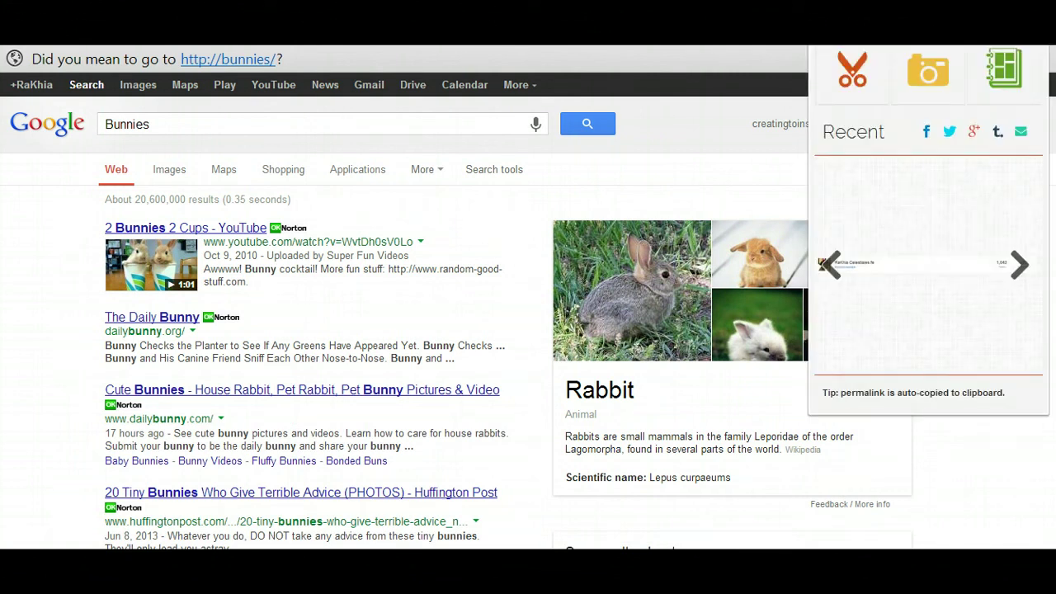
{"action": "left_click", "coordinate": [869, 89]}
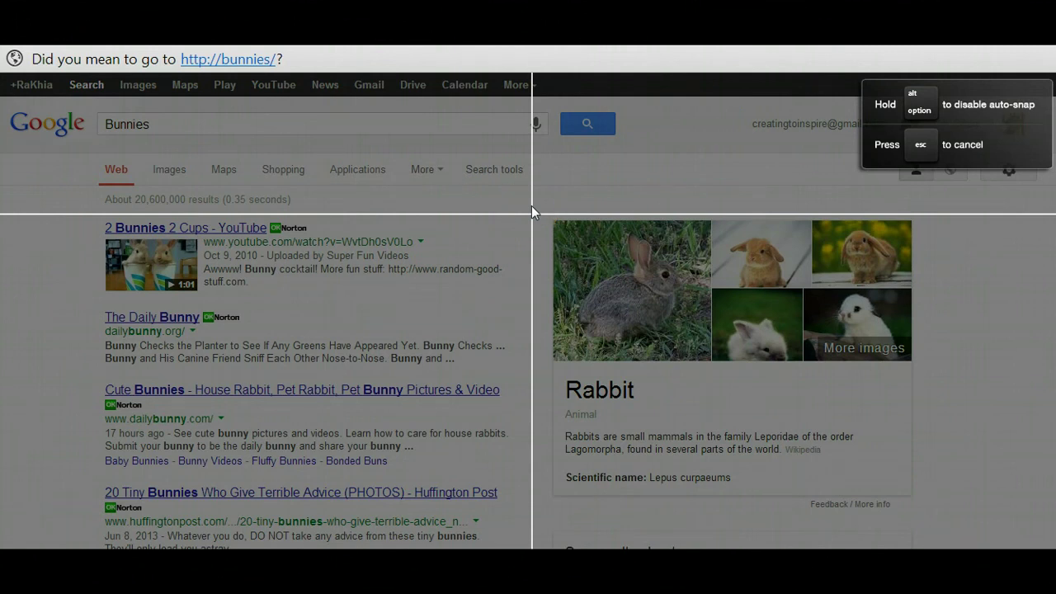
{"action": "left_click_drag", "start_coordinate": [549, 214], "coordinate": [931, 377]}
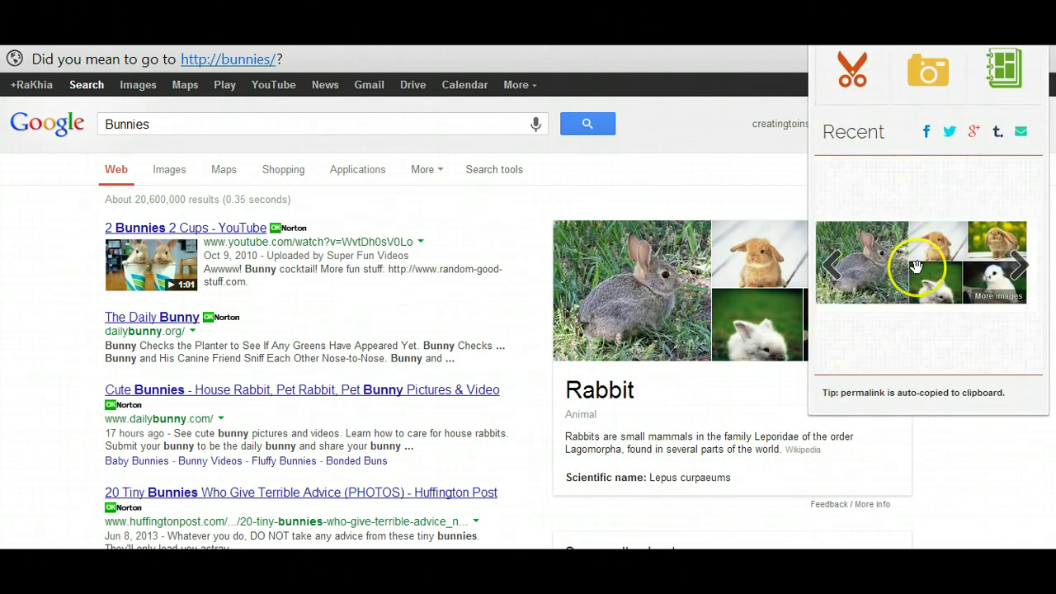
{"action": "left_click", "coordinate": [934, 78]}
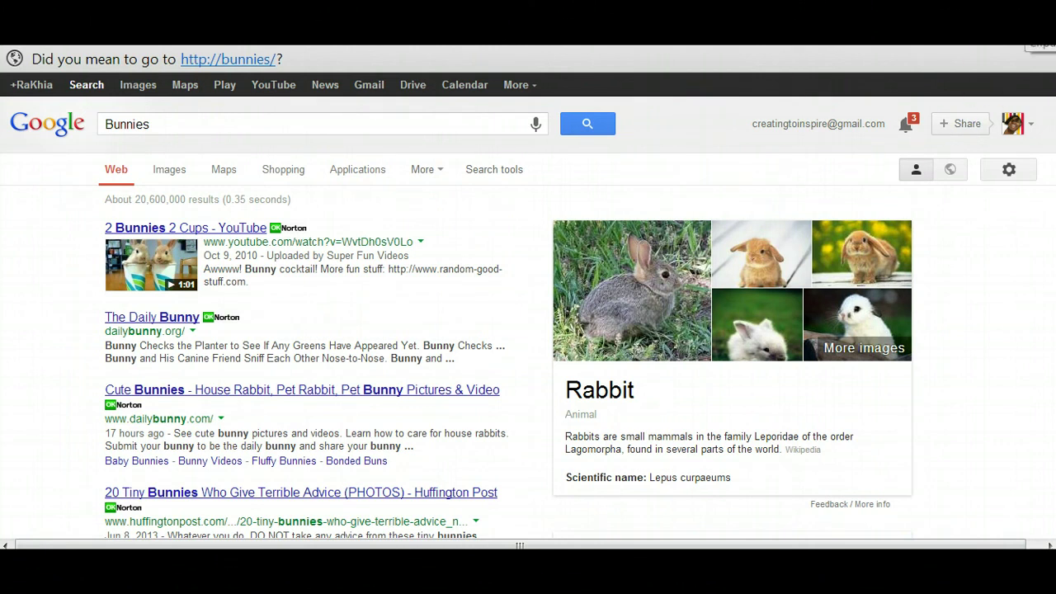
Open the rabbit image collage clip from the Clipular dashboard.
{"action": "mouse_move", "coordinate": [1036, 47]}
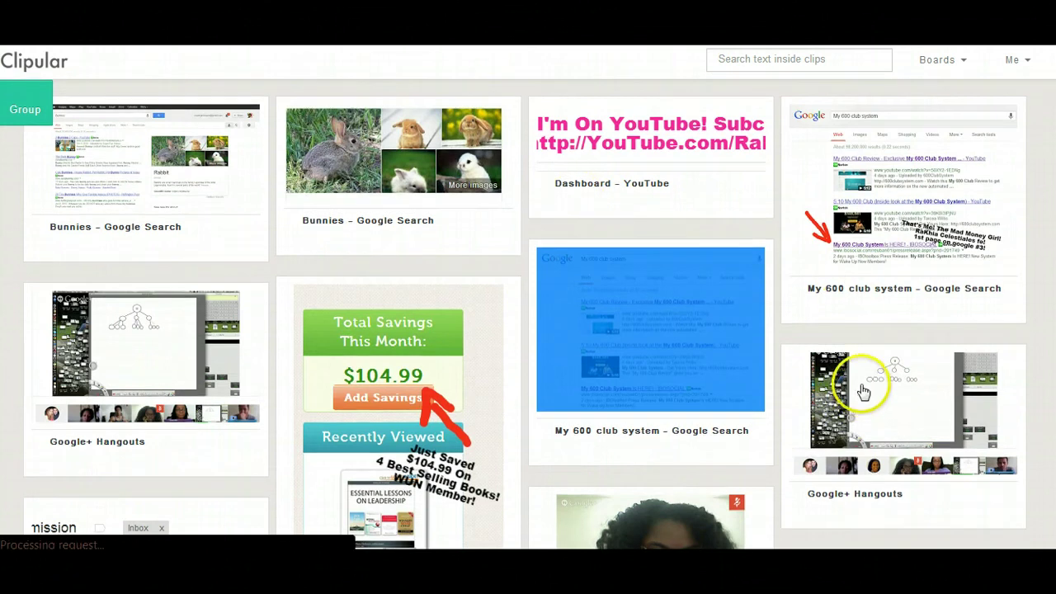
{"action": "left_click", "coordinate": [343, 175]}
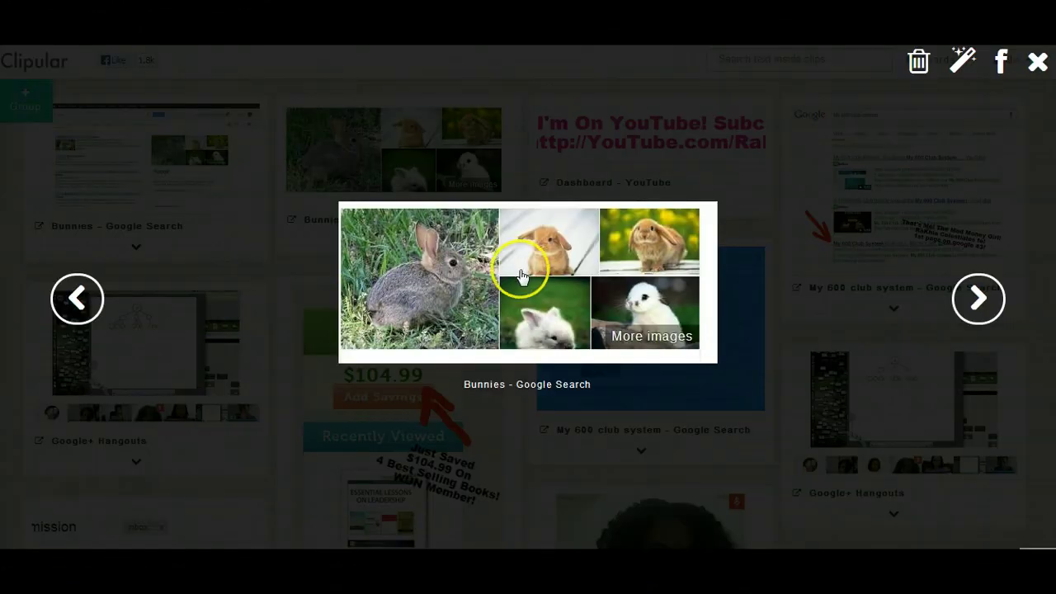
Start saving the enlarged clip as a JPEG image with the file name Bunnies, and cancel the save.
{"action": "right_click", "coordinate": [520, 273]}
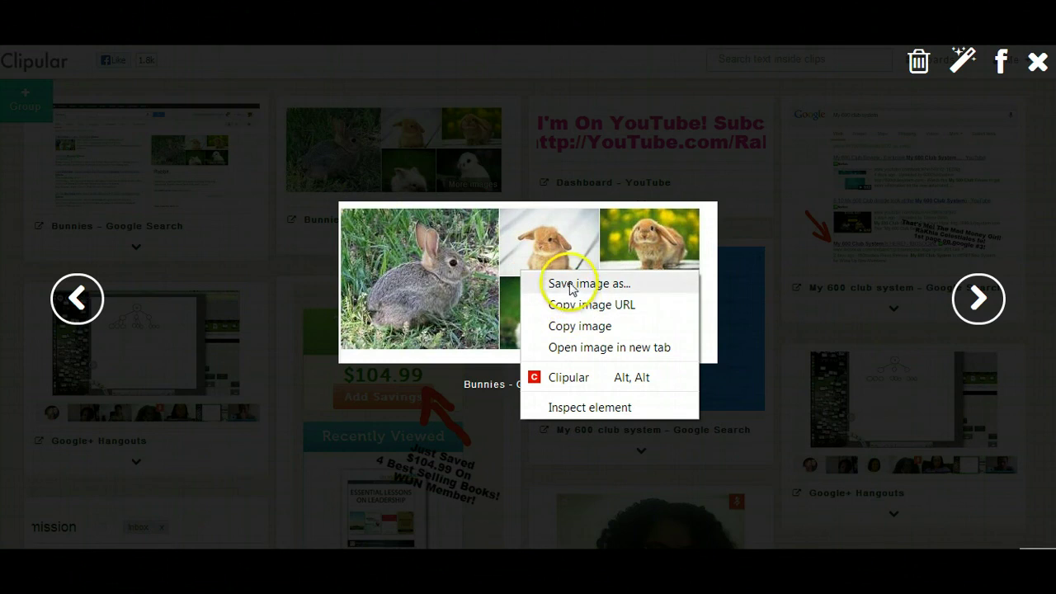
{"action": "right_click", "coordinate": [480, 246]}
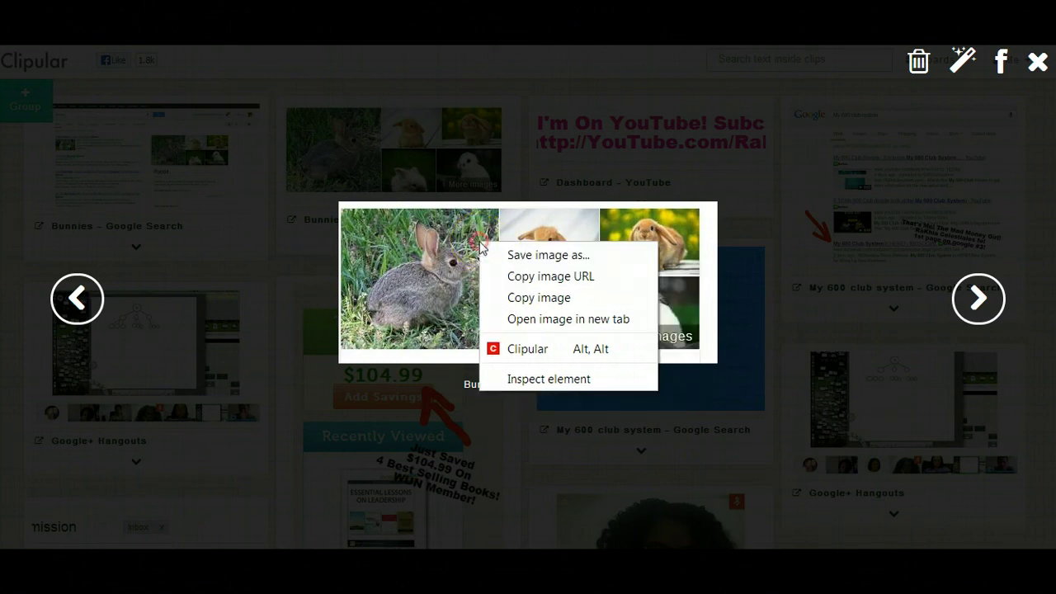
{"action": "left_click", "coordinate": [520, 258]}
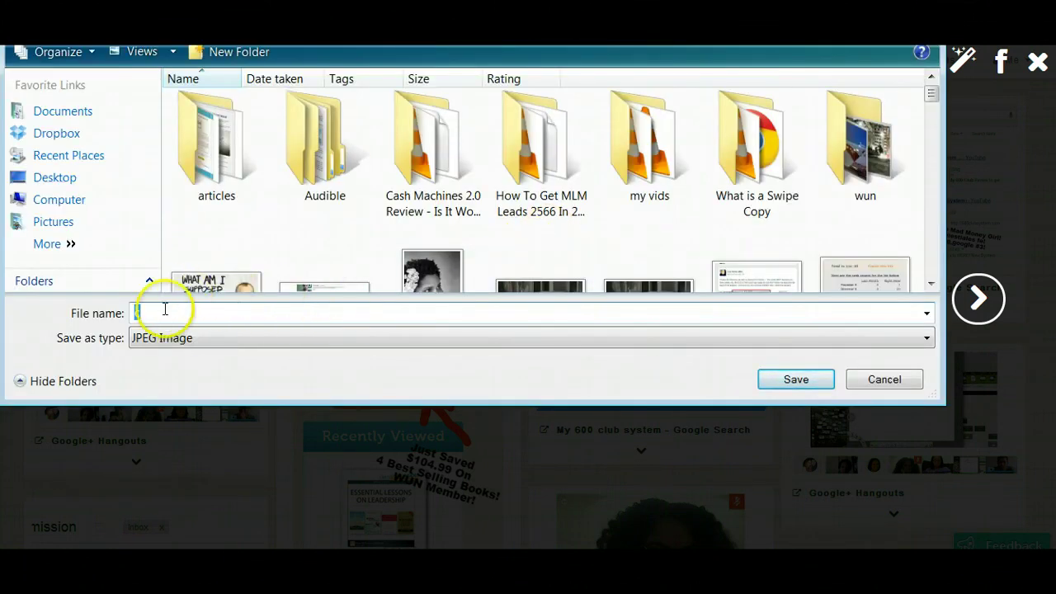
{"action": "type", "text": "b"}
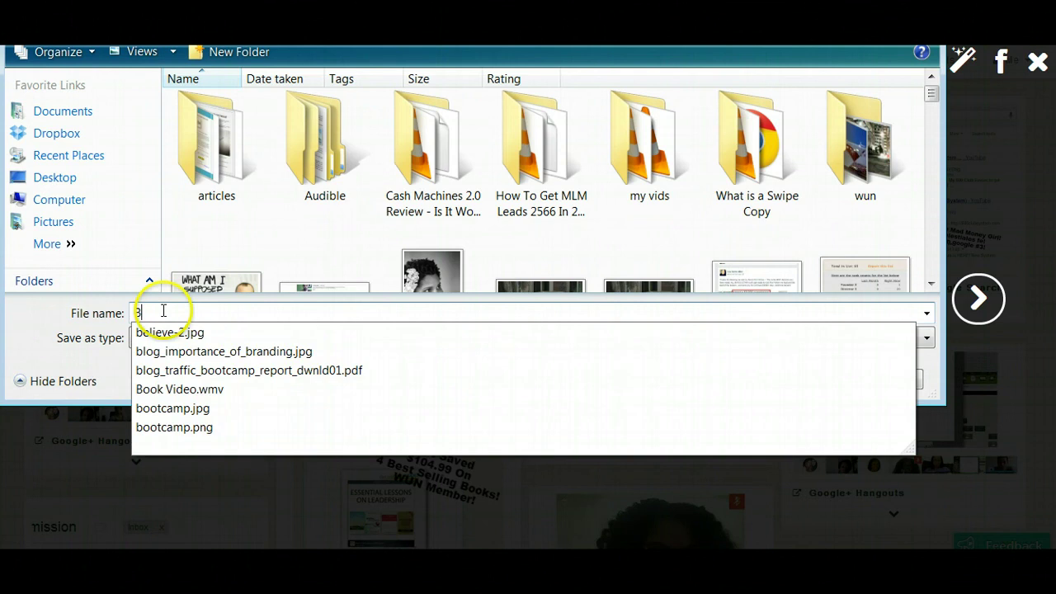
{"action": "type", "text": "unnies"}
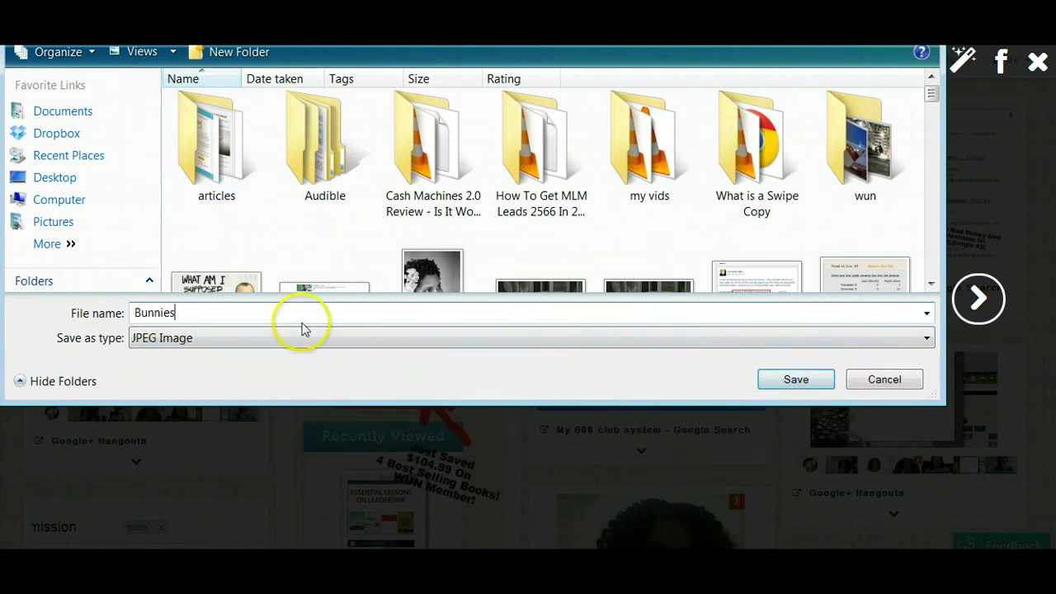
{"action": "left_click", "coordinate": [882, 380]}
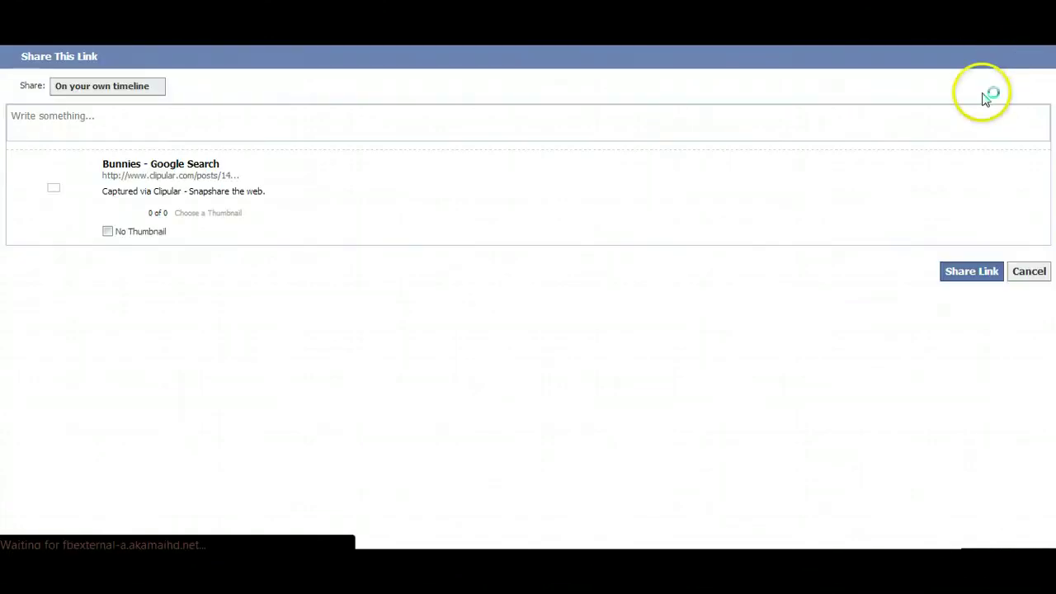
Enter "Look at my bunnies" as the message for sharing the clip on the Facebook timeline, and cancel the share.
{"action": "left_click", "coordinate": [289, 135]}
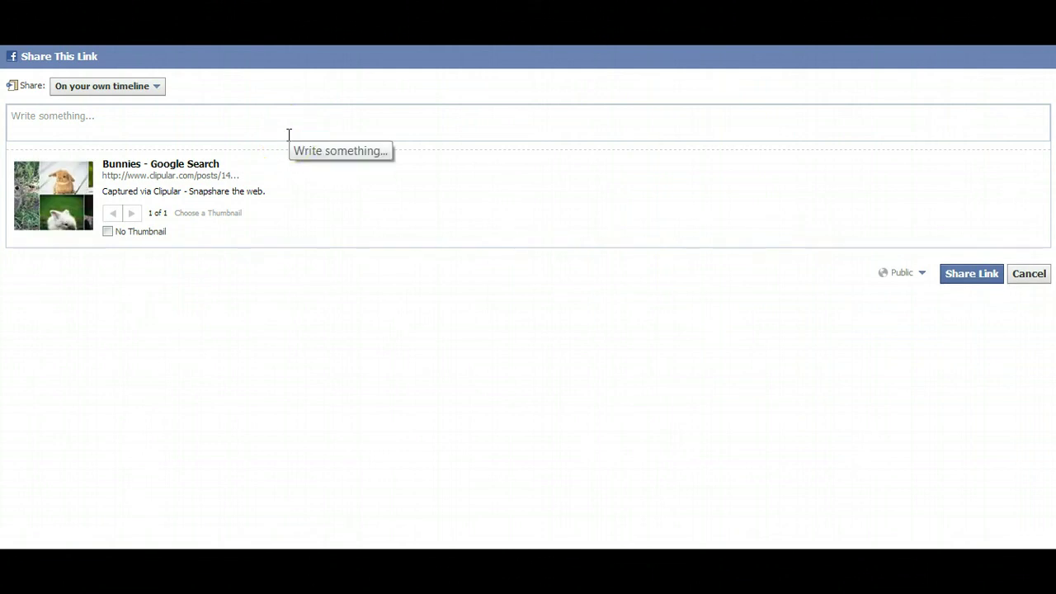
{"action": "type", "text": "Look at my bunnies"}
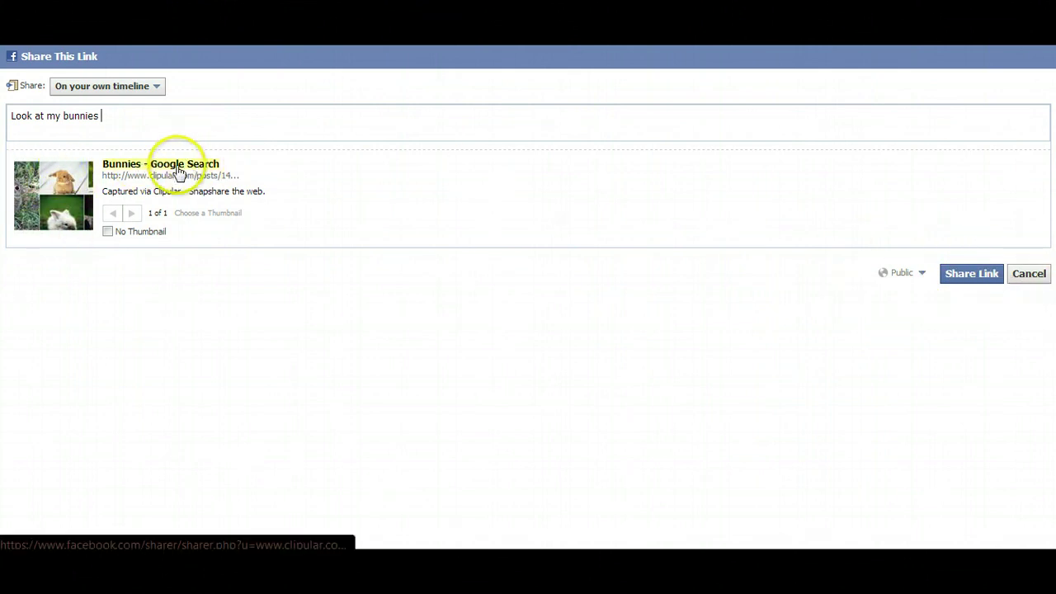
{"action": "left_click", "coordinate": [1028, 280]}
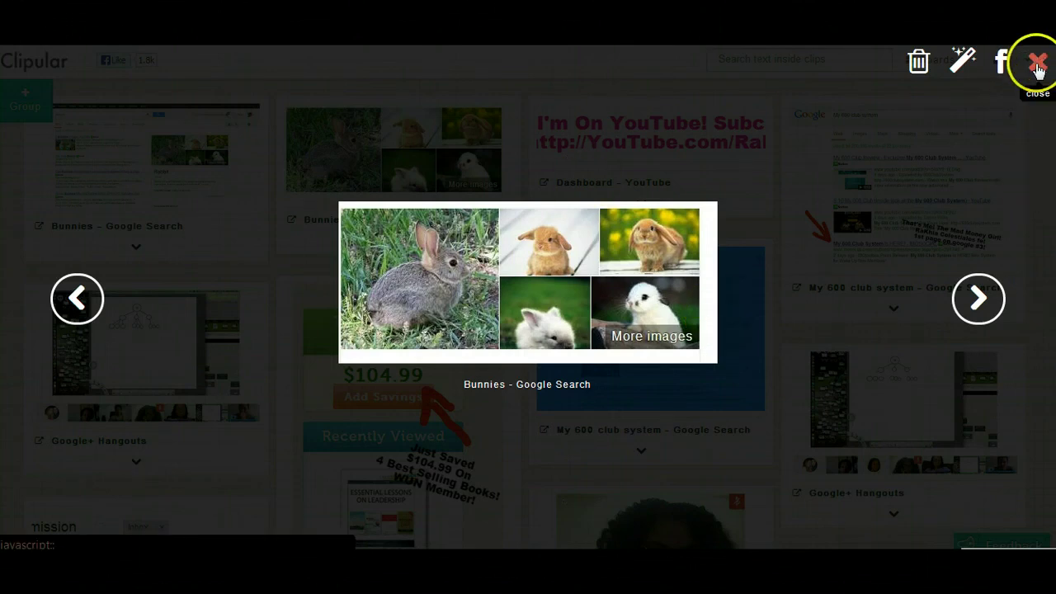
Open the rabbit clip in the image editor, try the Avenue, Clyde, Arizona and Lucky effects, and cancel the effect.
{"action": "left_click", "coordinate": [960, 71]}
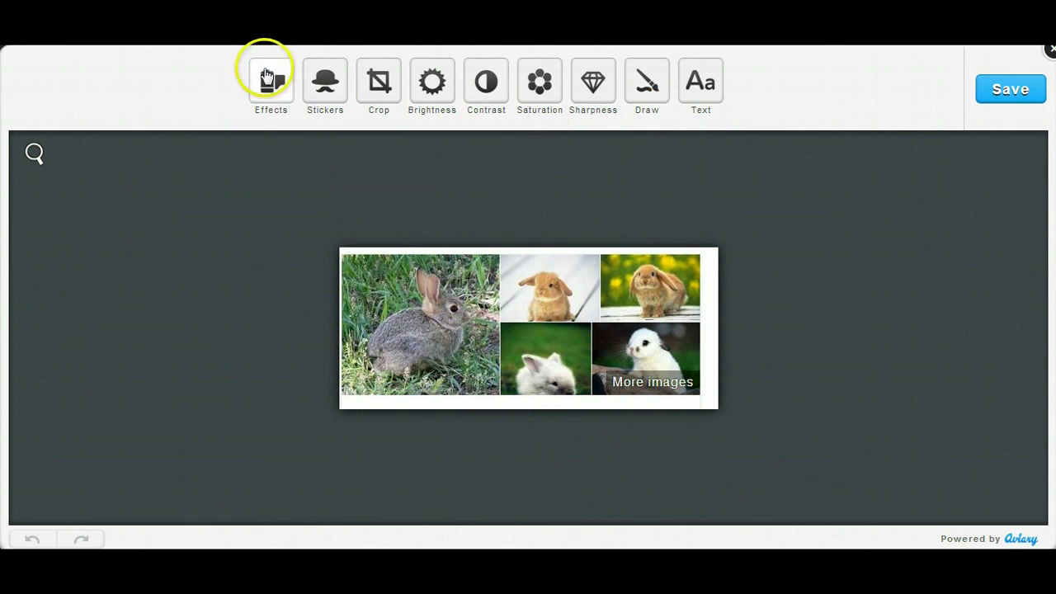
{"action": "left_click", "coordinate": [272, 83]}
{"action": "left_click", "coordinate": [246, 76]}
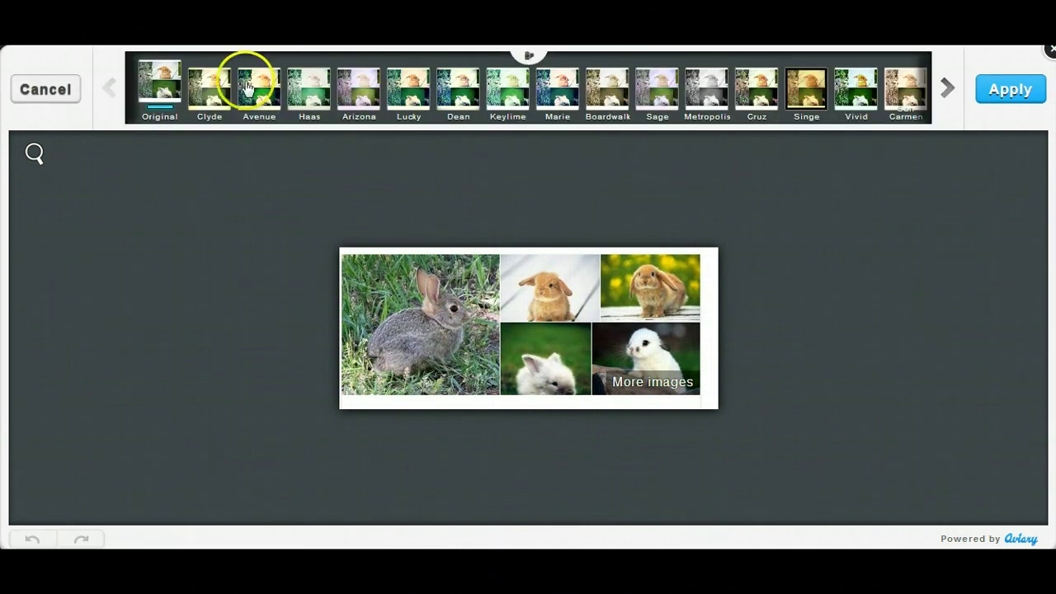
{"action": "left_click", "coordinate": [212, 81]}
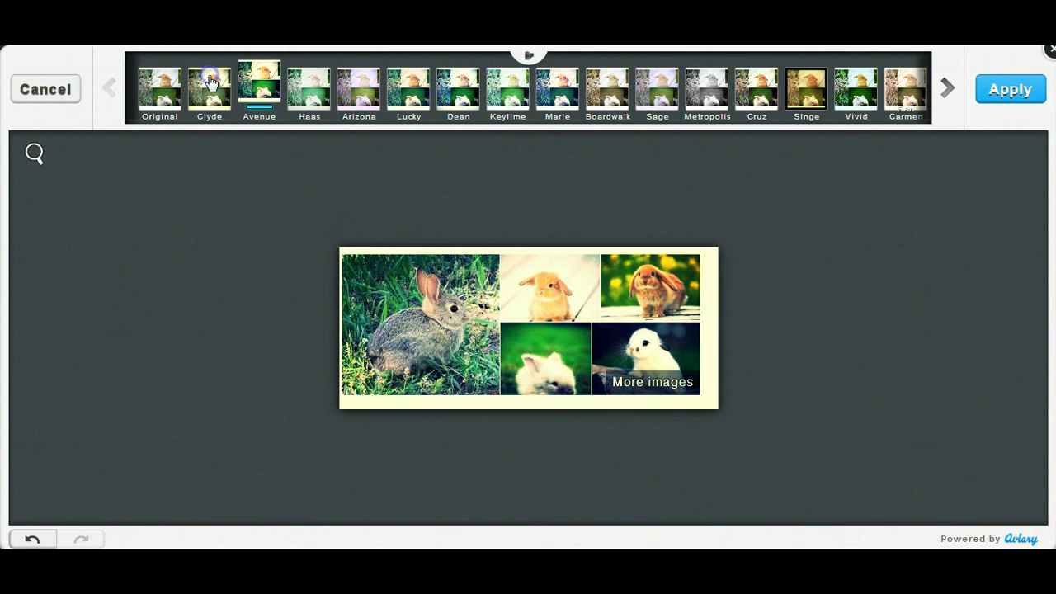
{"action": "left_click", "coordinate": [359, 78]}
{"action": "left_click", "coordinate": [415, 93]}
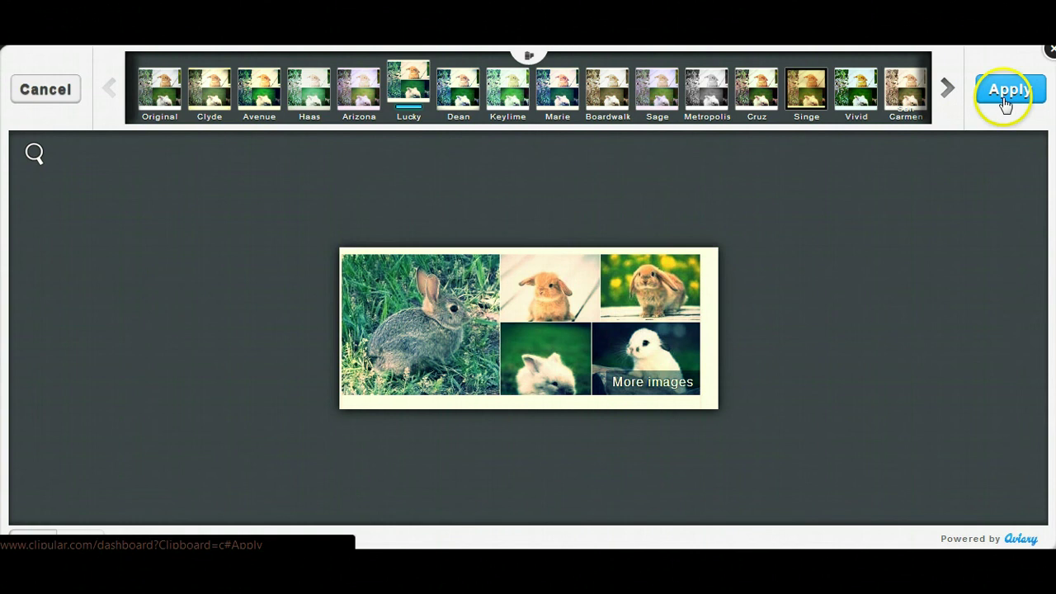
{"action": "left_click", "coordinate": [71, 91]}
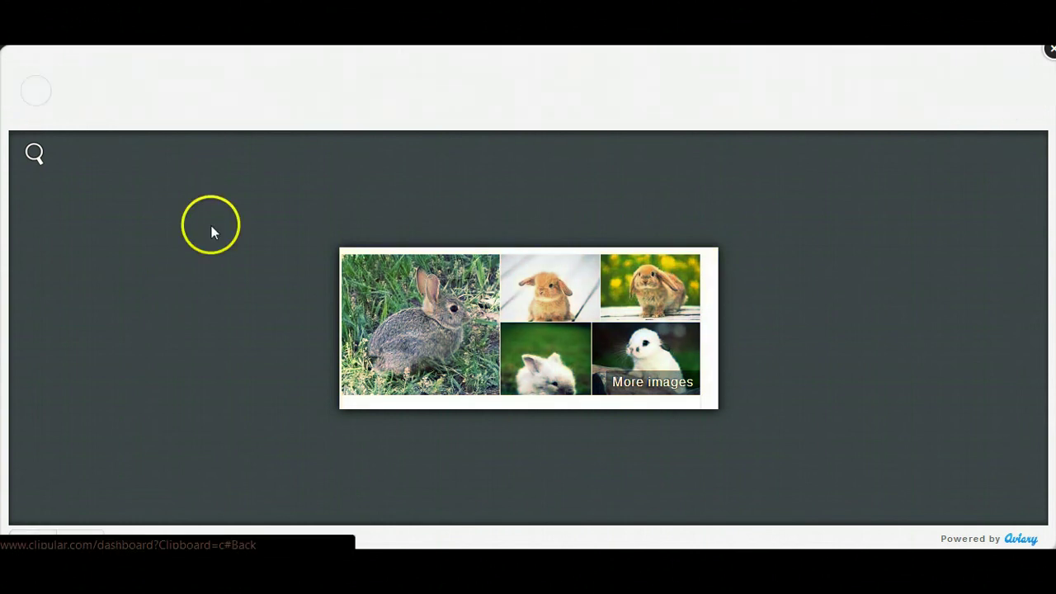
Add the red fez sticker, shrink and tilt it, and fit it on the head of the bunny in the upper middle photo.
{"action": "left_click", "coordinate": [327, 93]}
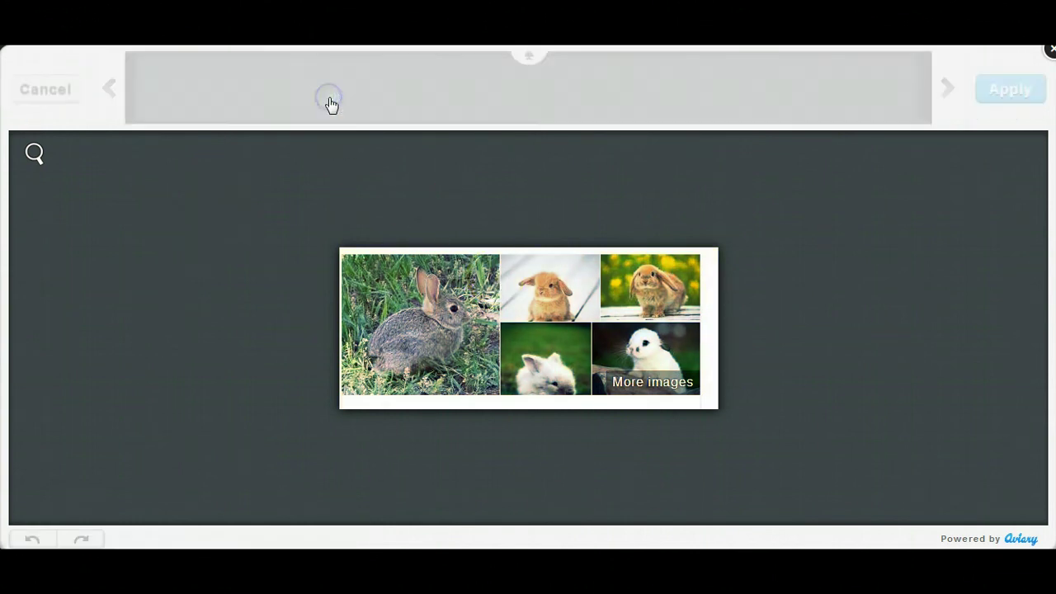
{"action": "left_click_drag", "start_coordinate": [368, 91], "coordinate": [444, 274]}
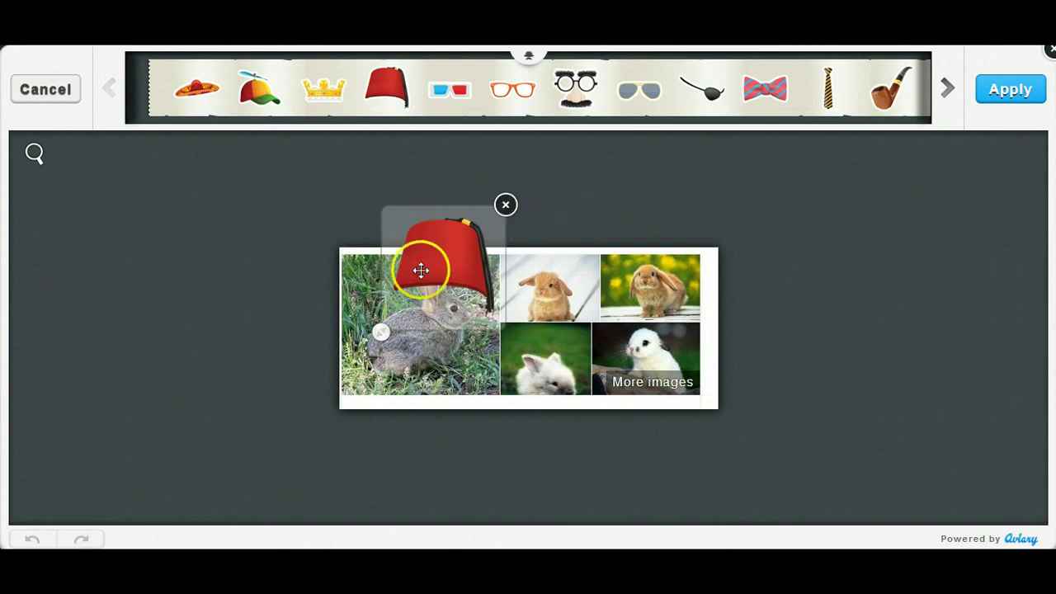
{"action": "left_click_drag", "start_coordinate": [381, 332], "coordinate": [539, 274]}
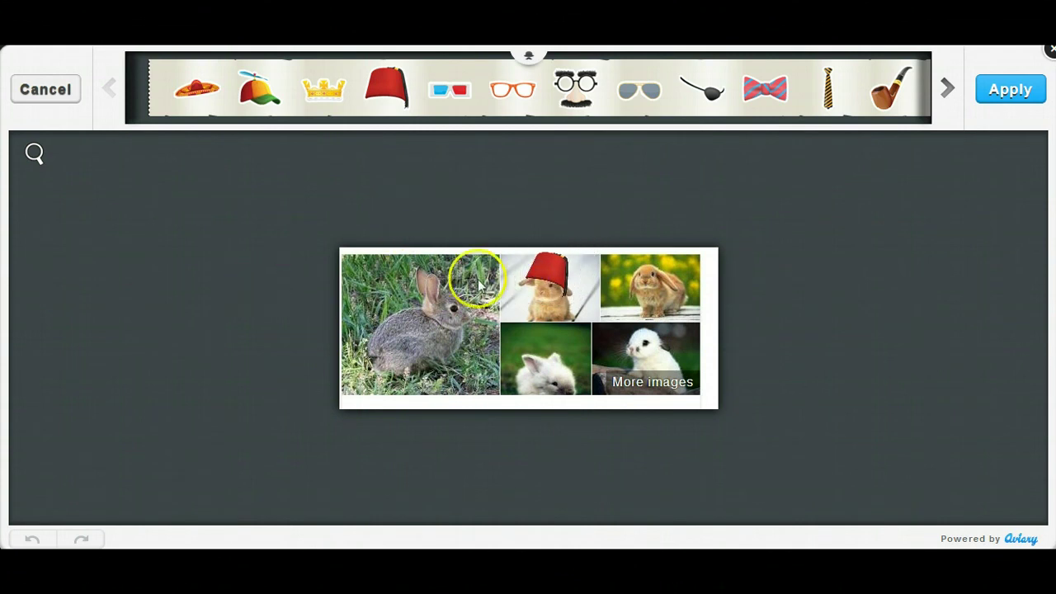
{"action": "mouse_move", "coordinate": [520, 279]}
{"action": "left_mouse_down"}
{"action": "mouse_move", "coordinate": [501, 295]}
{"action": "mouse_move", "coordinate": [519, 279]}
{"action": "left_mouse_up"}
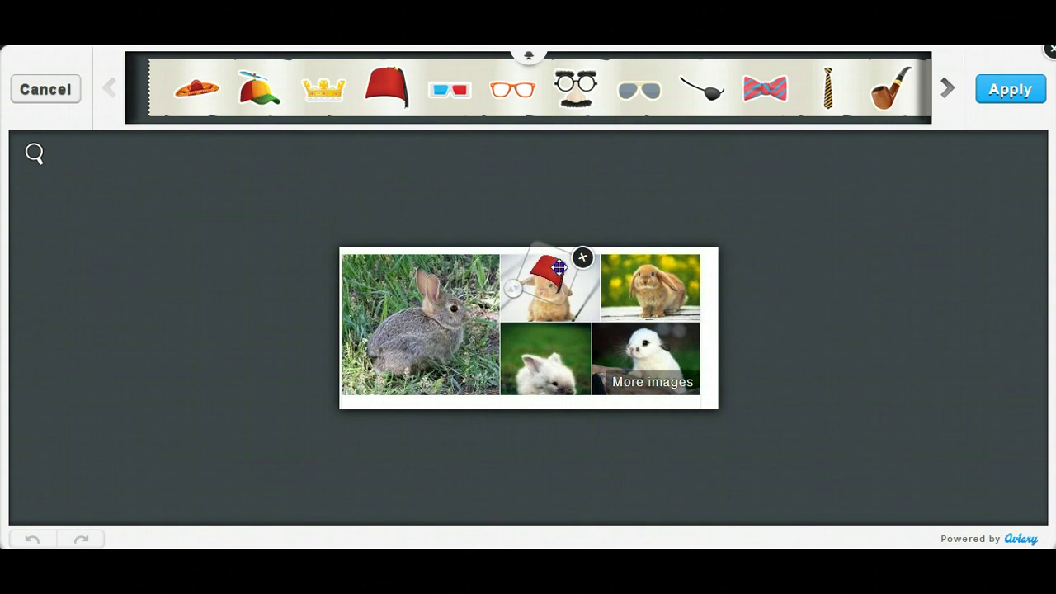
{"action": "left_click", "coordinate": [485, 243]}
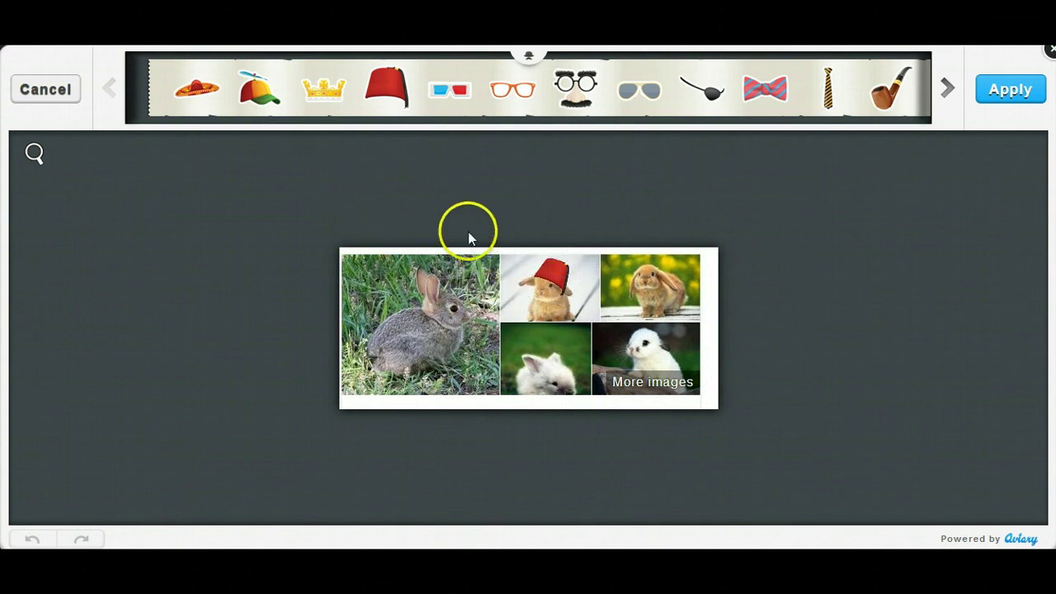
Add the striped bow tie sticker, shrink it to fit under the chin of the upper right bunny, and apply the stickers.
{"action": "left_click", "coordinate": [758, 99]}
{"action": "left_click_drag", "start_coordinate": [758, 99], "coordinate": [652, 301]}
{"action": "left_click", "coordinate": [592, 371]}
{"action": "left_click_drag", "start_coordinate": [592, 371], "coordinate": [634, 329]}
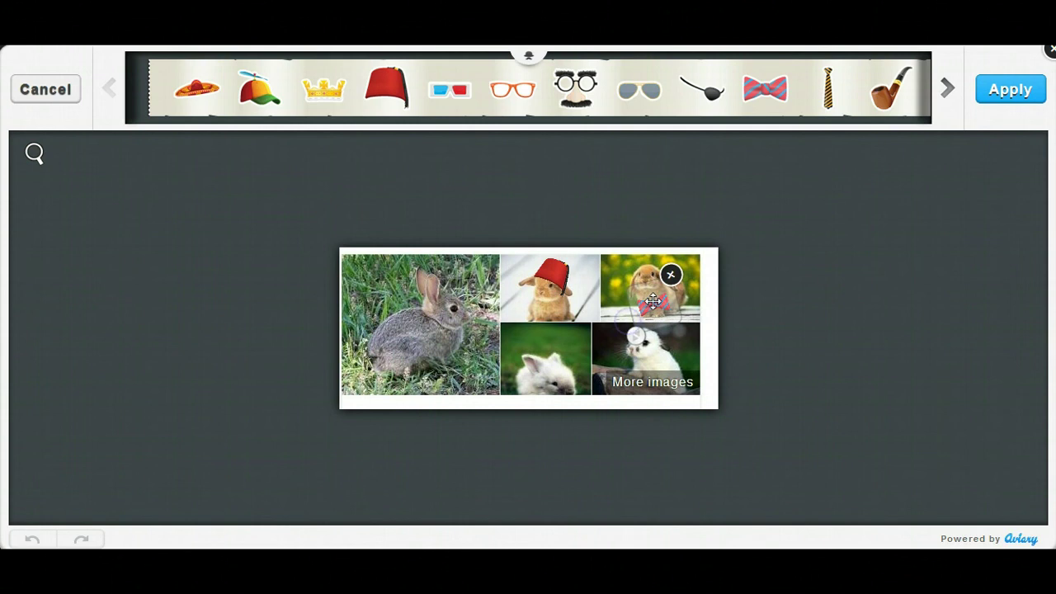
{"action": "left_click", "coordinate": [621, 223]}
{"action": "left_click", "coordinate": [494, 210]}
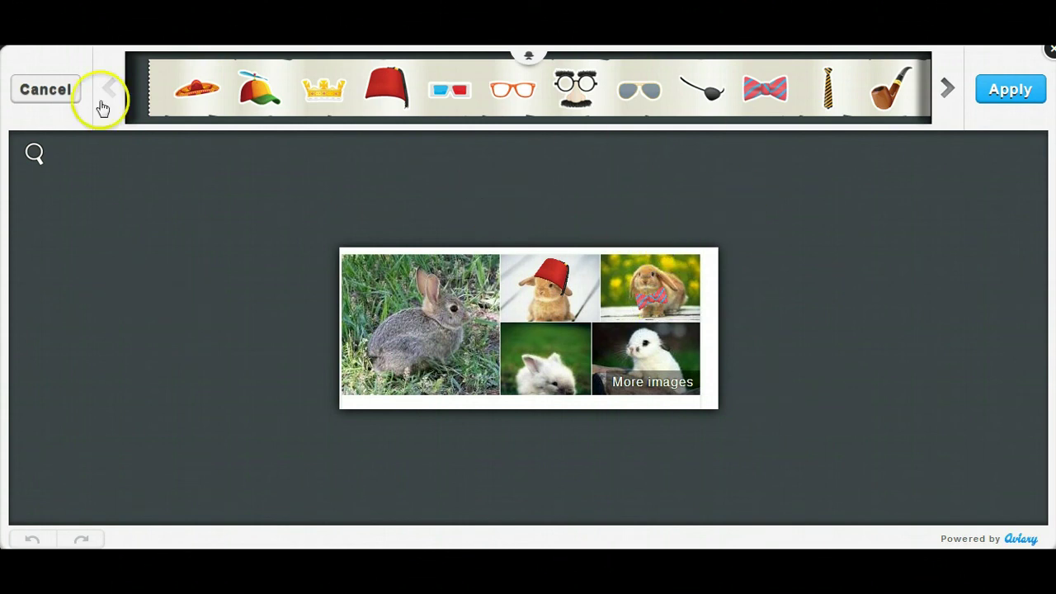
{"action": "left_click", "coordinate": [1020, 92]}
Try a custom crop that trims the image's edges, and cancel the crop.
{"action": "left_click", "coordinate": [392, 91]}
{"action": "left_click_drag", "start_coordinate": [394, 384], "coordinate": [351, 414]}
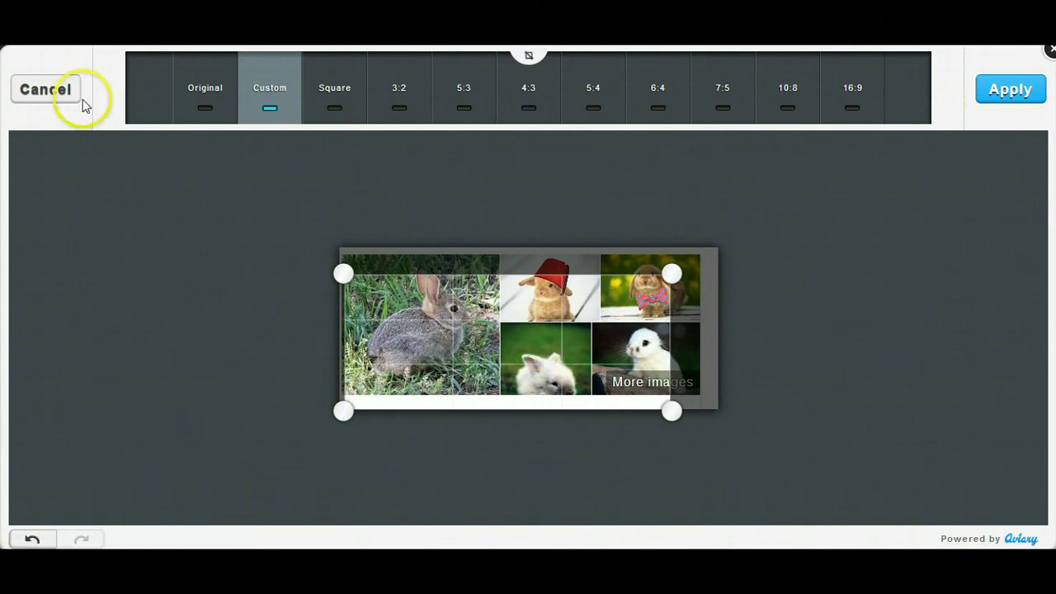
{"action": "left_click", "coordinate": [45, 89]}
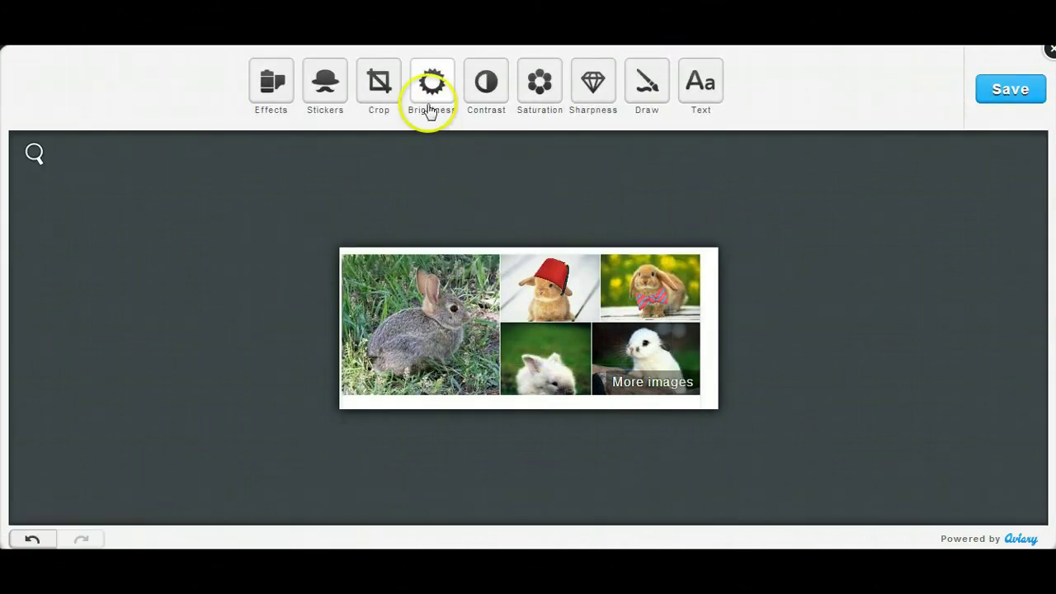
Try lowering and raising the image's brightness, and cancel the adjustment.
{"action": "left_click", "coordinate": [431, 89]}
{"action": "left_click_drag", "start_coordinate": [535, 83], "coordinate": [499, 99]}
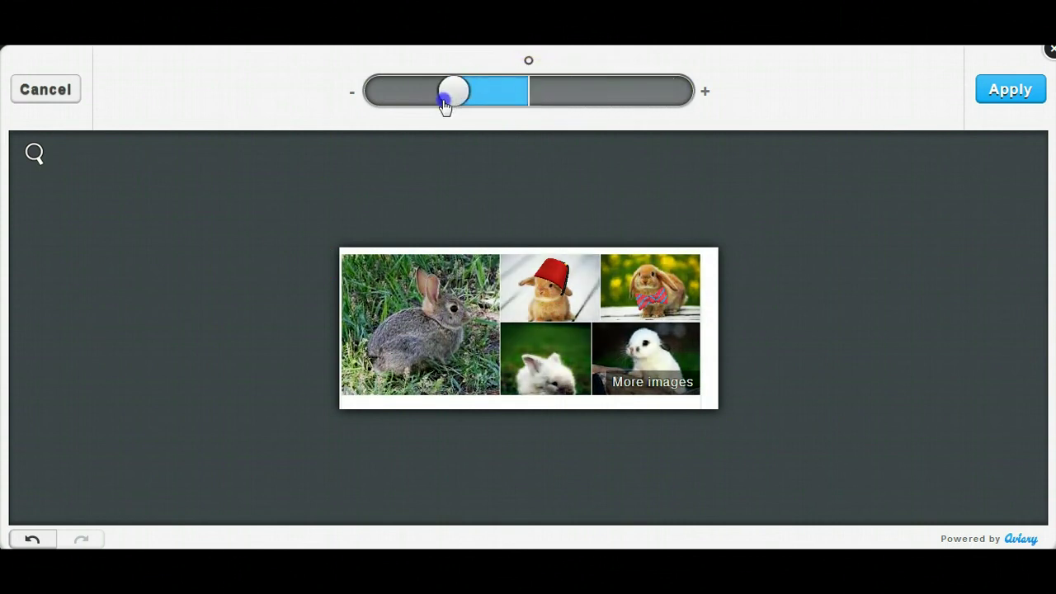
{"action": "left_click_drag", "start_coordinate": [438, 107], "coordinate": [599, 108]}
{"action": "left_click", "coordinate": [29, 107]}
{"action": "left_click", "coordinate": [28, 107]}
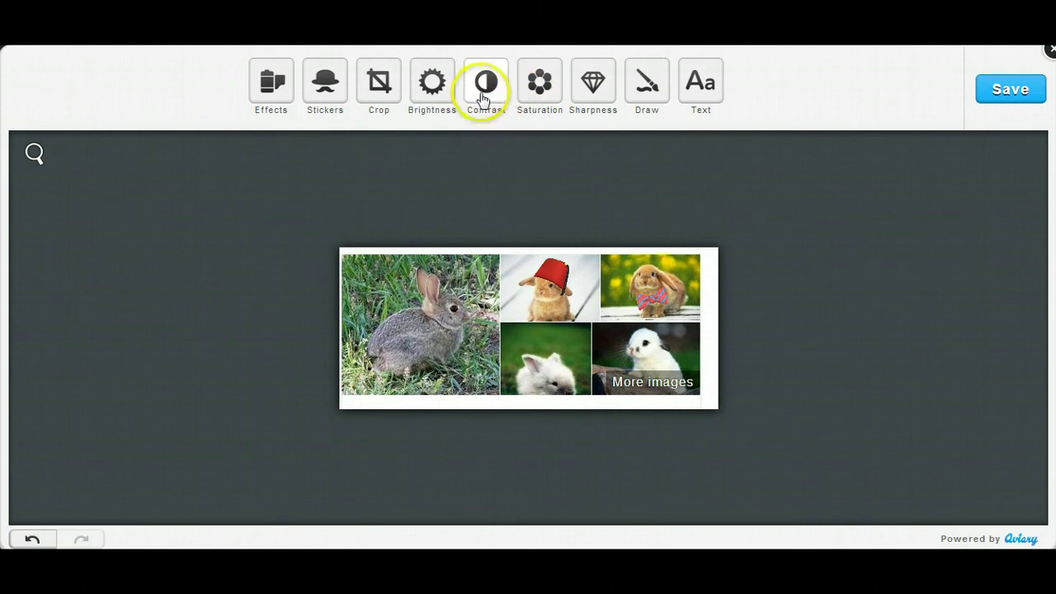
Check the Contrast adjustment, try a slightly lower saturation on the image, and cancel it.
{"action": "left_click", "coordinate": [483, 98]}
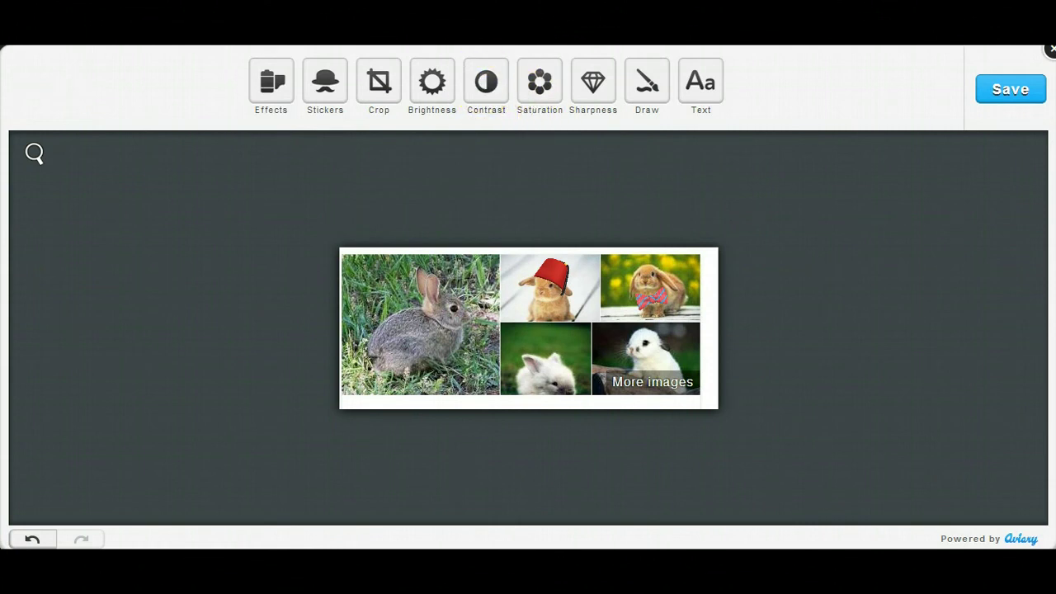
{"action": "left_click", "coordinate": [542, 93]}
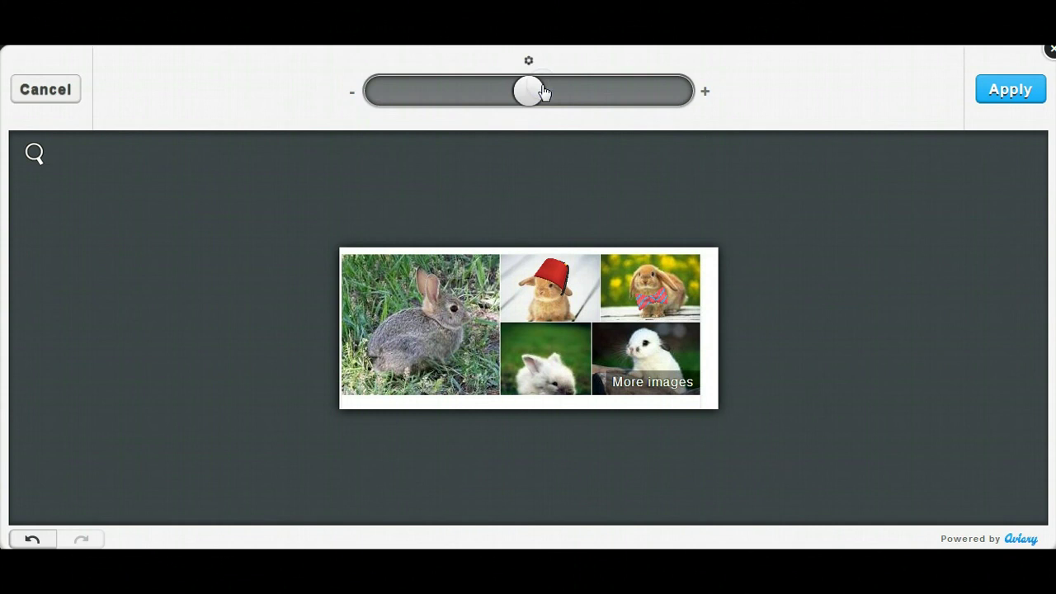
{"action": "mouse_move", "coordinate": [533, 91]}
{"action": "left_mouse_down"}
{"action": "mouse_move", "coordinate": [673, 97]}
{"action": "mouse_move", "coordinate": [527, 103]}
{"action": "left_mouse_up"}
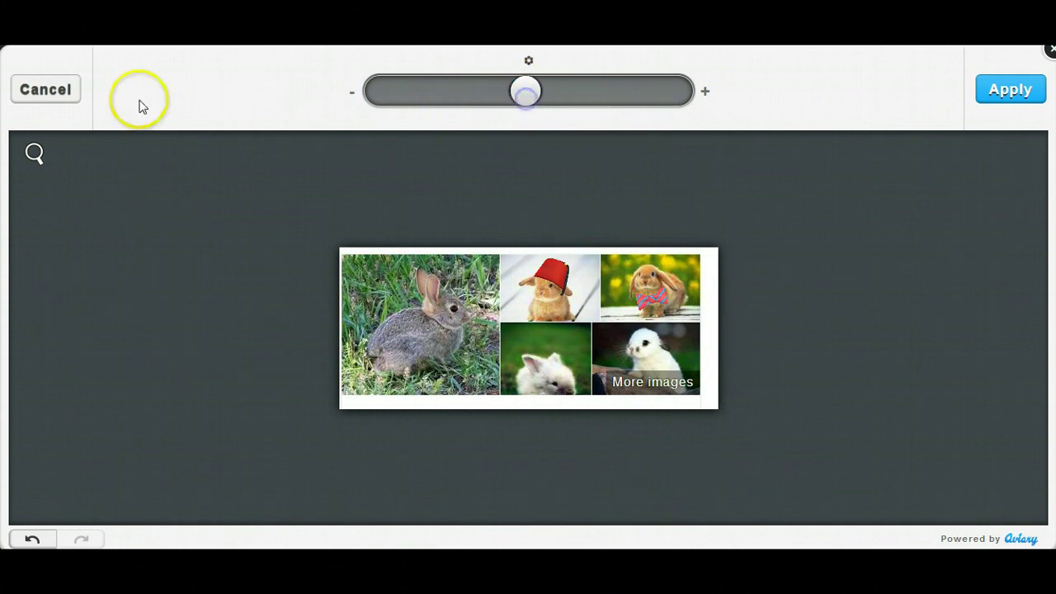
{"action": "left_click", "coordinate": [47, 95]}
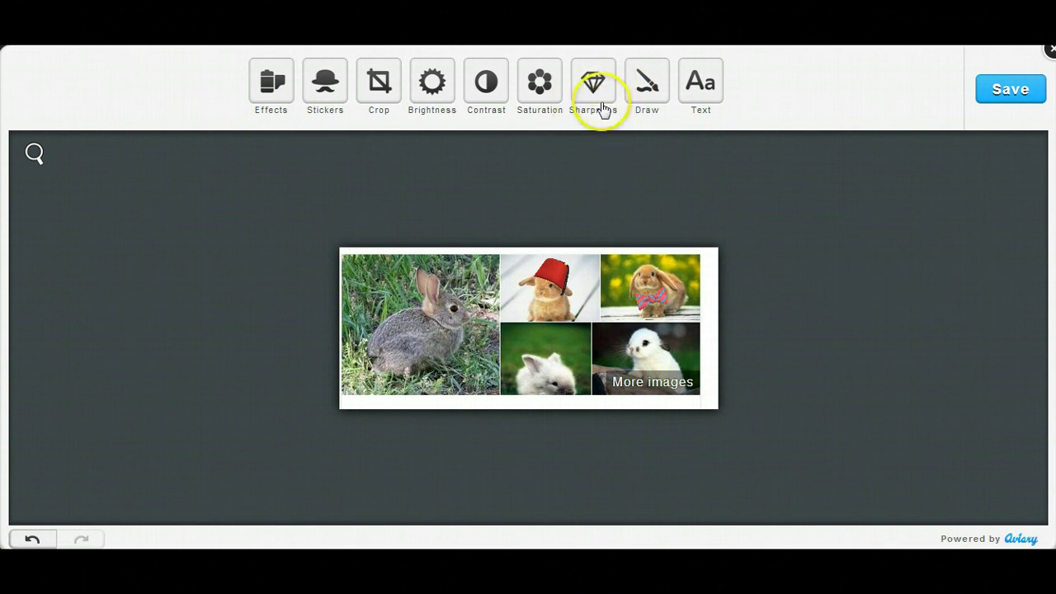
Try a slightly higher sharpness on the image, and cancel the adjustment.
{"action": "left_click", "coordinate": [595, 85]}
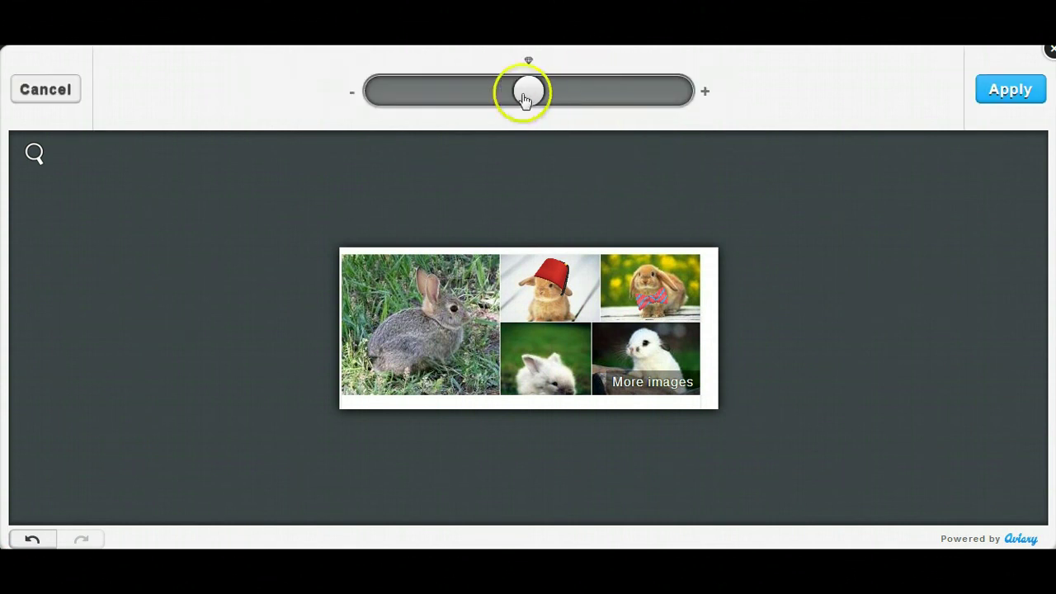
{"action": "mouse_move", "coordinate": [525, 98]}
{"action": "left_mouse_down"}
{"action": "mouse_move", "coordinate": [647, 97]}
{"action": "mouse_move", "coordinate": [424, 105]}
{"action": "mouse_move", "coordinate": [535, 102]}
{"action": "left_mouse_up"}
{"action": "left_click", "coordinate": [52, 90]}
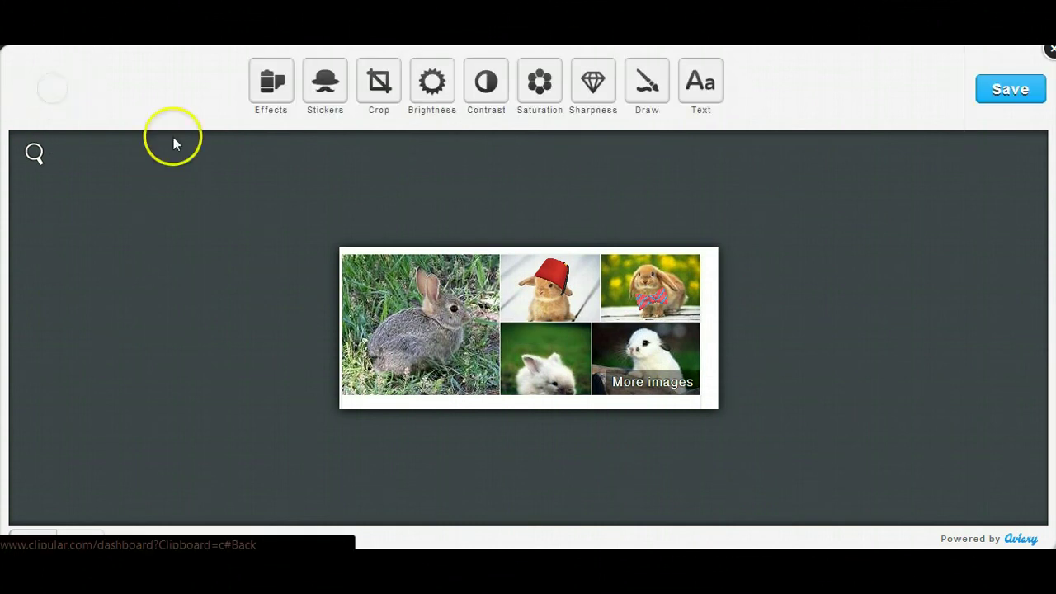
Try drawing a red arrow in a small brush size with the Draw tool, pointing at the large rabbit's face.
{"action": "left_click", "coordinate": [649, 97]}
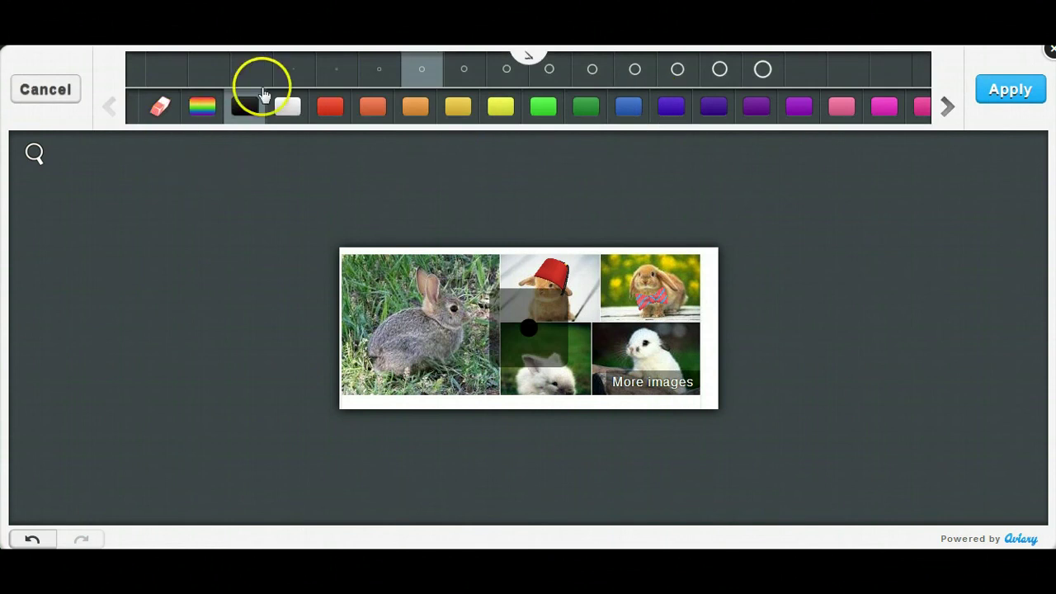
{"action": "left_click", "coordinate": [369, 72]}
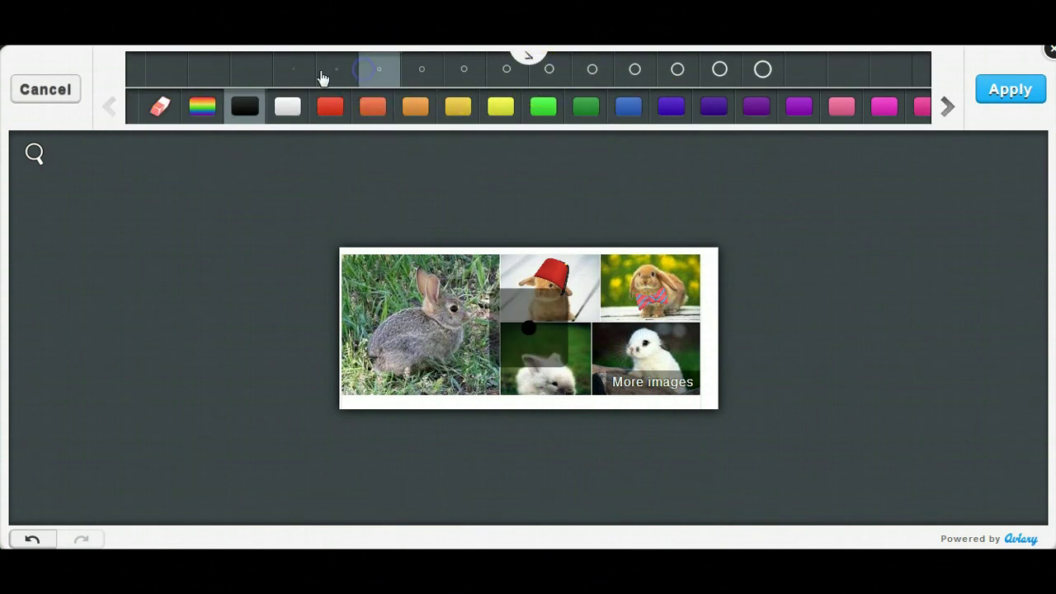
{"action": "left_click", "coordinate": [345, 69]}
{"action": "left_click", "coordinate": [338, 71]}
{"action": "left_click", "coordinate": [339, 71]}
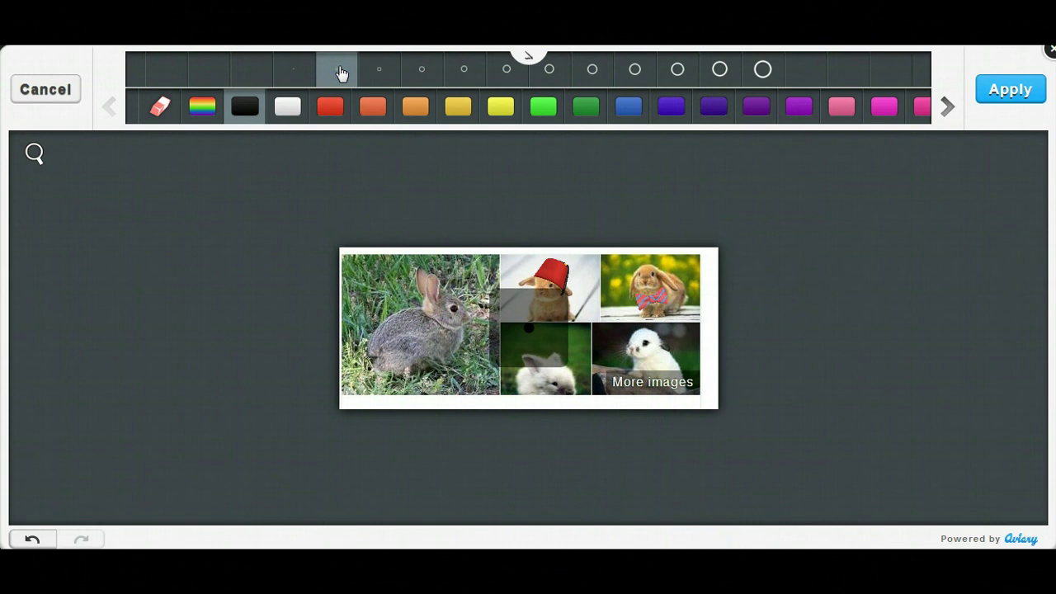
{"action": "left_click", "coordinate": [330, 109]}
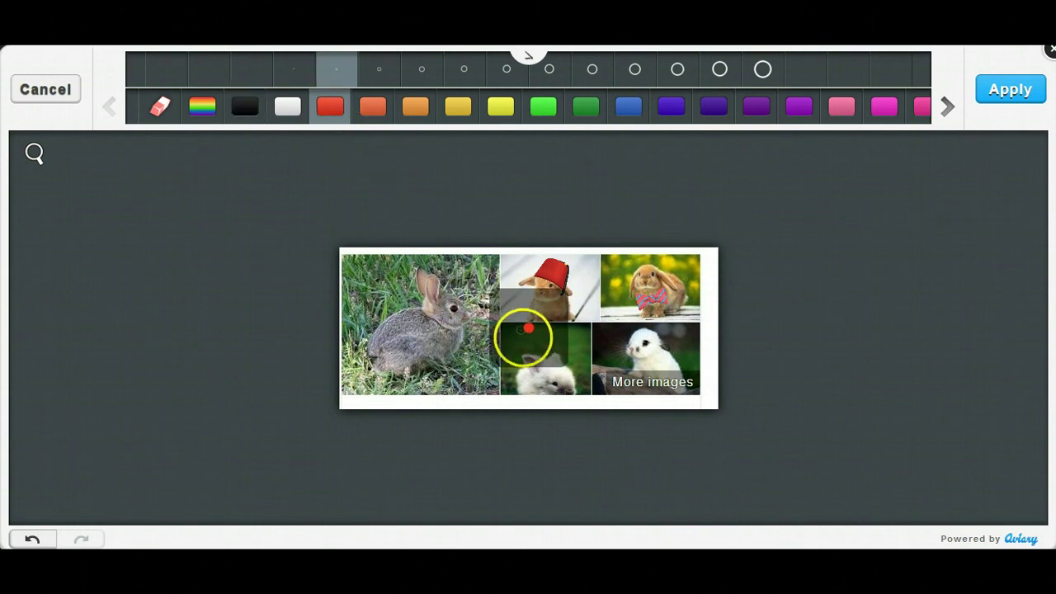
{"action": "mouse_move", "coordinate": [520, 263]}
{"action": "left_mouse_down"}
{"action": "mouse_move", "coordinate": [487, 287]}
{"action": "mouse_move", "coordinate": [481, 311]}
{"action": "left_mouse_up"}
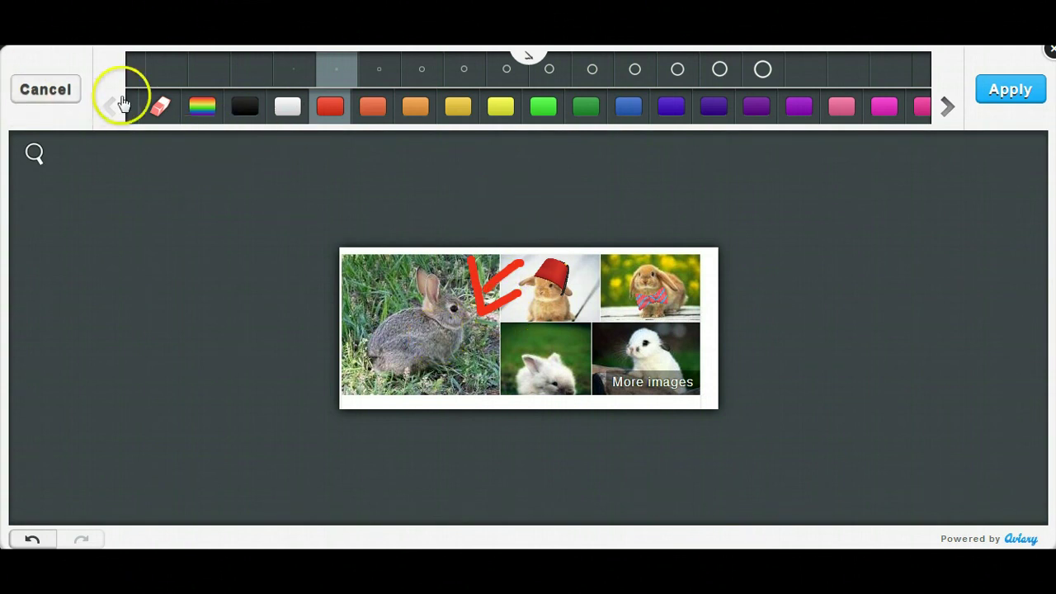
Erase the red arrow from the image and cancel the drawing.
{"action": "left_click", "coordinate": [157, 107]}
{"action": "left_click_drag", "start_coordinate": [515, 270], "coordinate": [463, 282]}
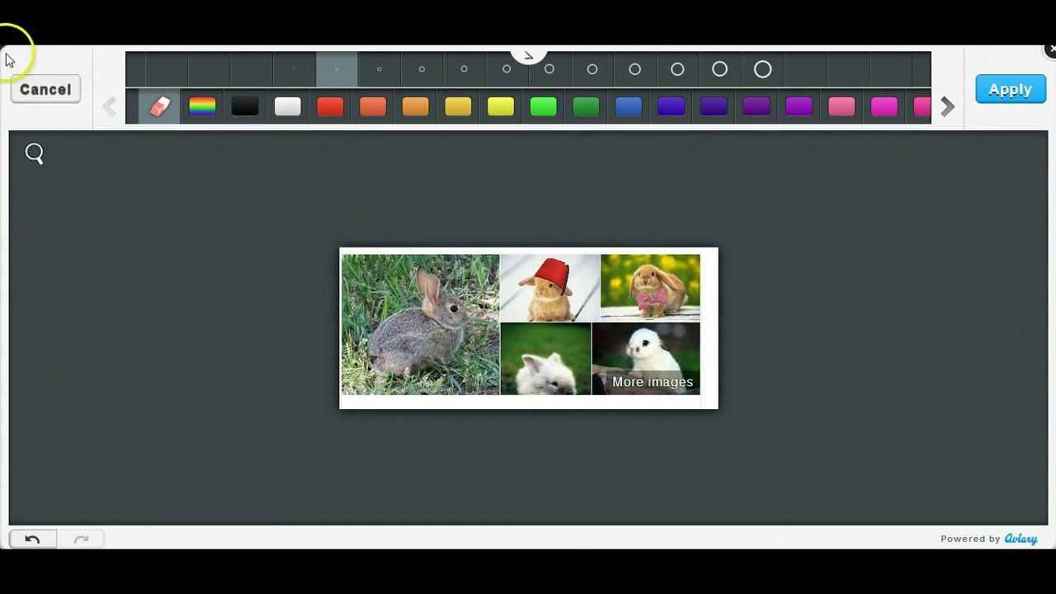
{"action": "left_click", "coordinate": [37, 89]}
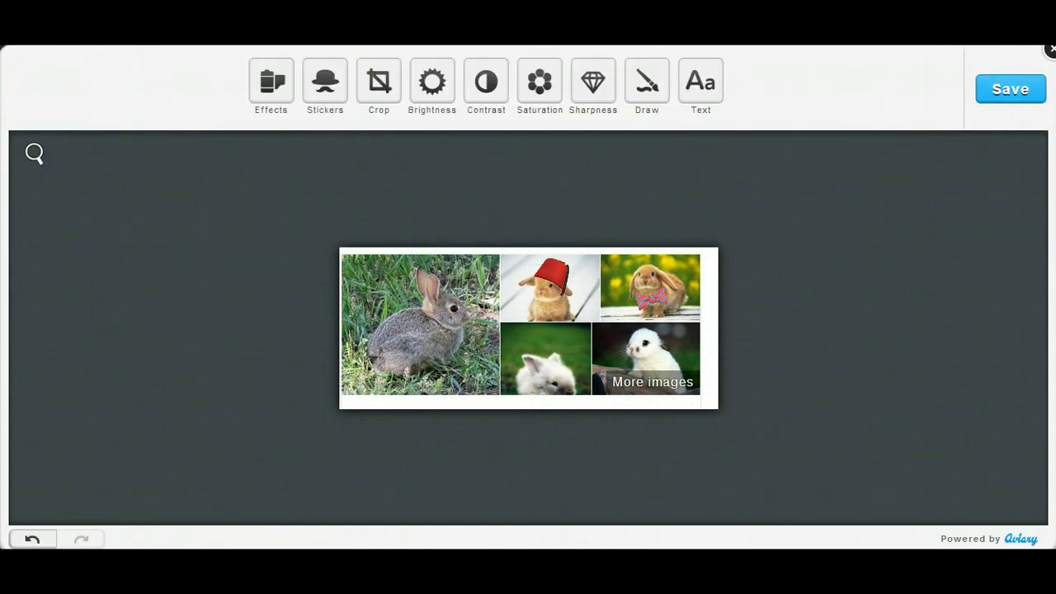
Add the text "Cute Bunnies!" to the image.
{"action": "left_click", "coordinate": [694, 81]}
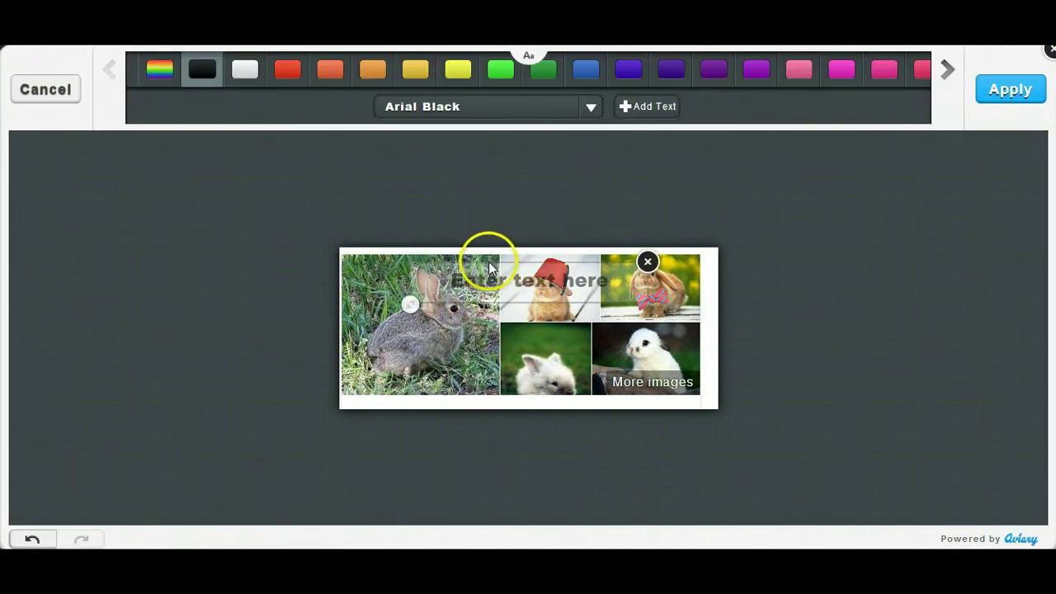
{"action": "left_click", "coordinate": [506, 281]}
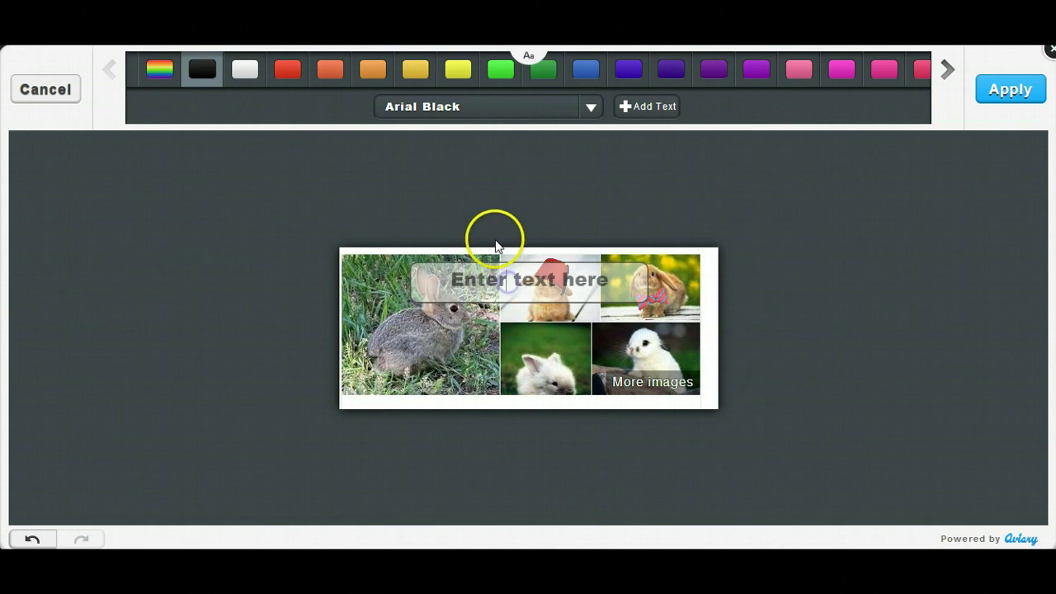
{"action": "type", "text": "Cute"}
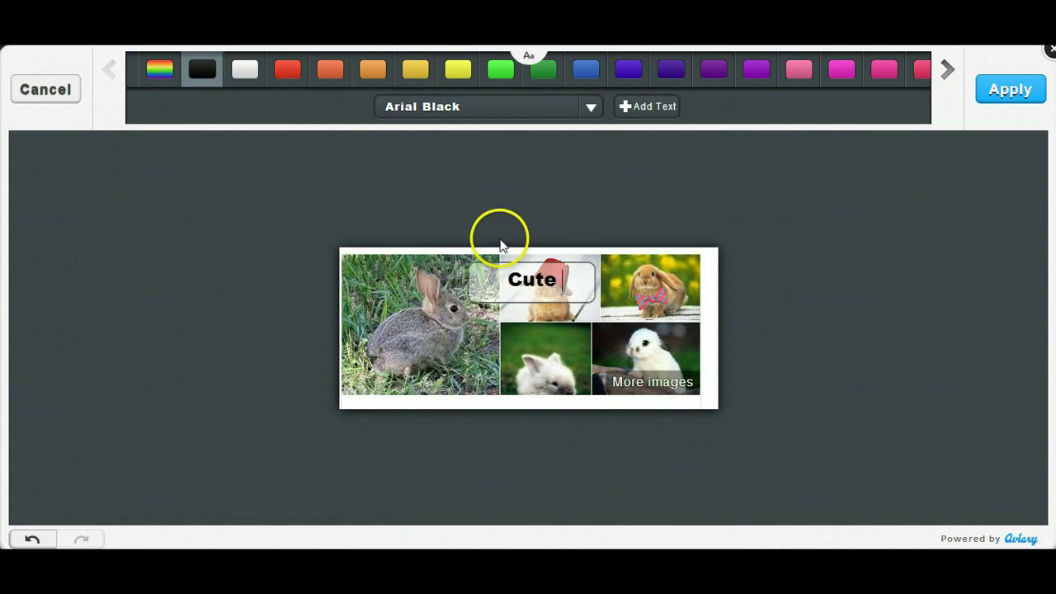
{"action": "type", "text": " Bunnies"}
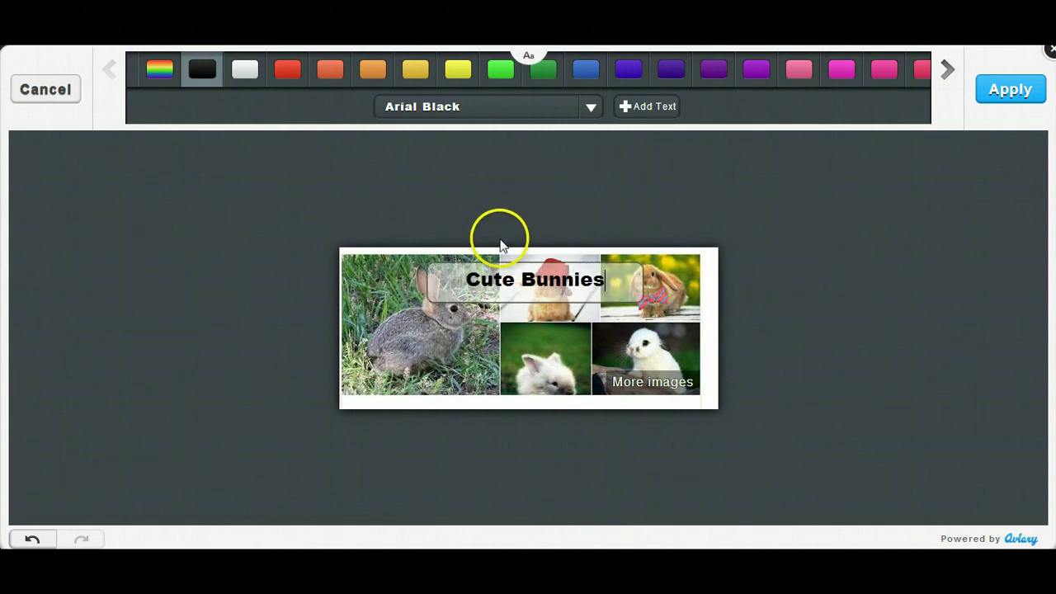
{"action": "type", "text": "!"}
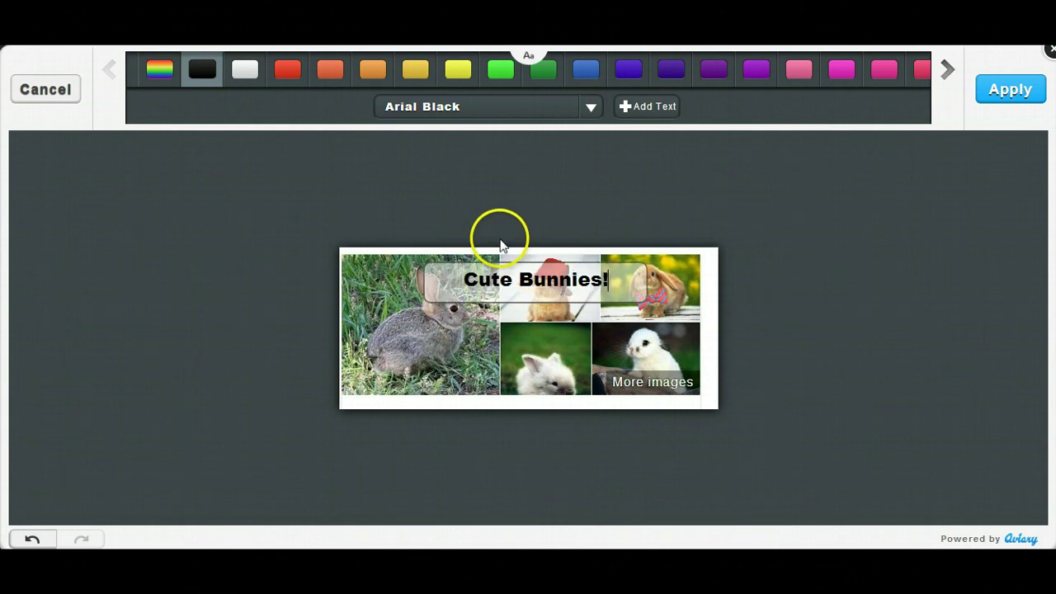
Color the text bright magenta and move it to the bottom of the large rabbit photo.
{"action": "left_click", "coordinate": [858, 78]}
{"action": "left_click_drag", "start_coordinate": [579, 282], "coordinate": [428, 382]}
{"action": "left_click", "coordinate": [566, 259]}
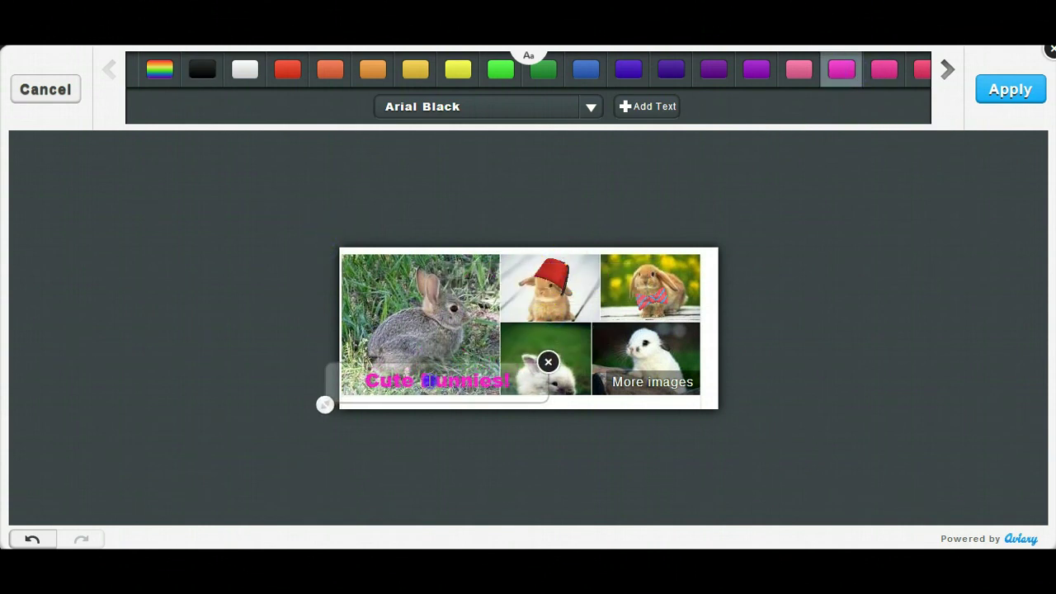
Set the caption font to Bangers, and enlarge and tilt the text so it rises from the large rabbit photo into the neighboring one.
{"action": "left_click", "coordinate": [584, 113]}
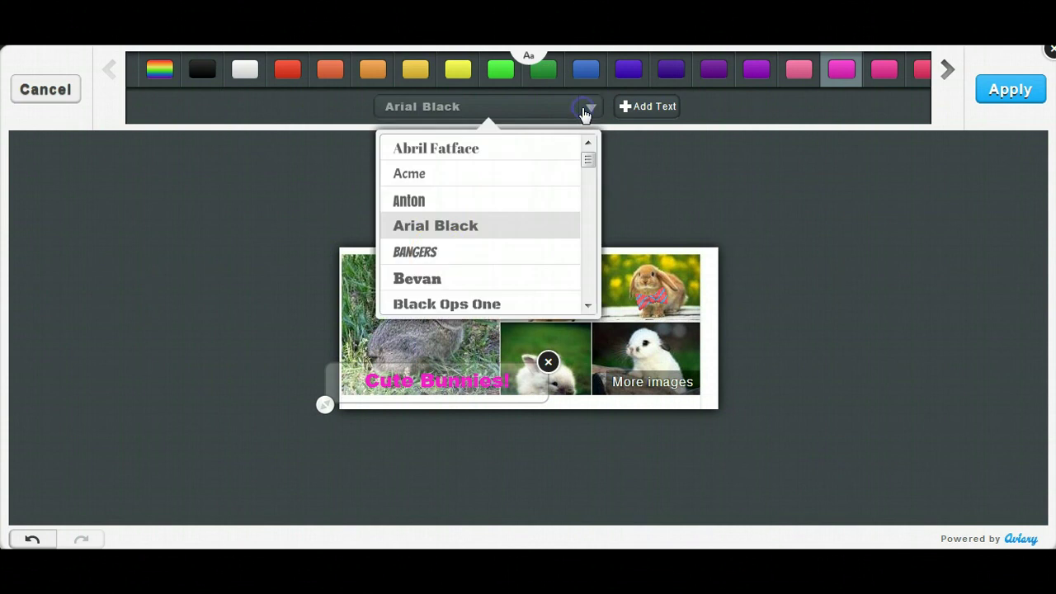
{"action": "left_click", "coordinate": [428, 253]}
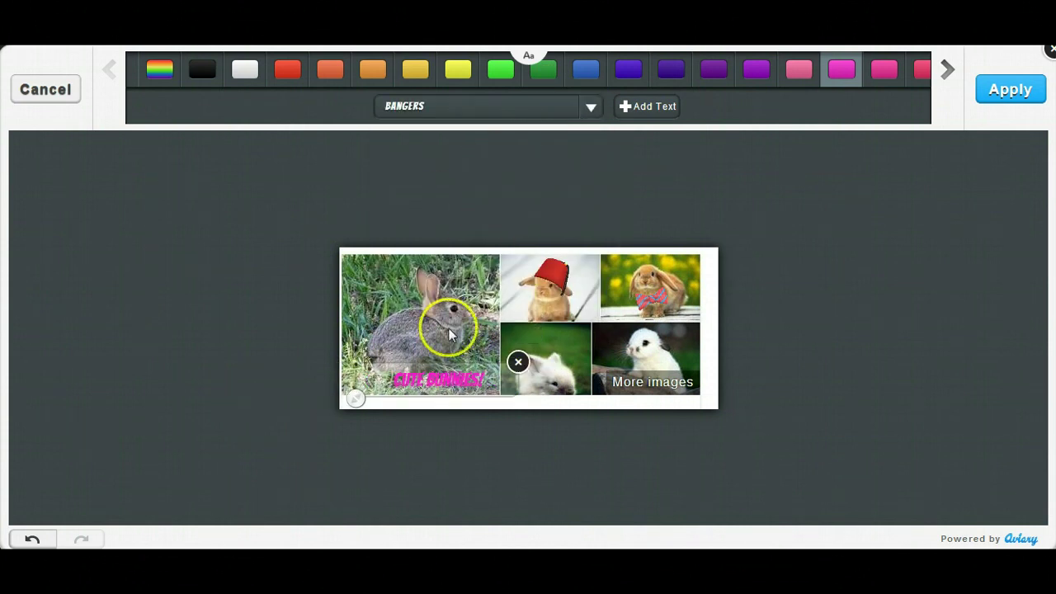
{"action": "left_click_drag", "start_coordinate": [356, 399], "coordinate": [314, 425]}
{"action": "left_click_drag", "start_coordinate": [410, 382], "coordinate": [436, 363]}
{"action": "left_click", "coordinate": [321, 238]}
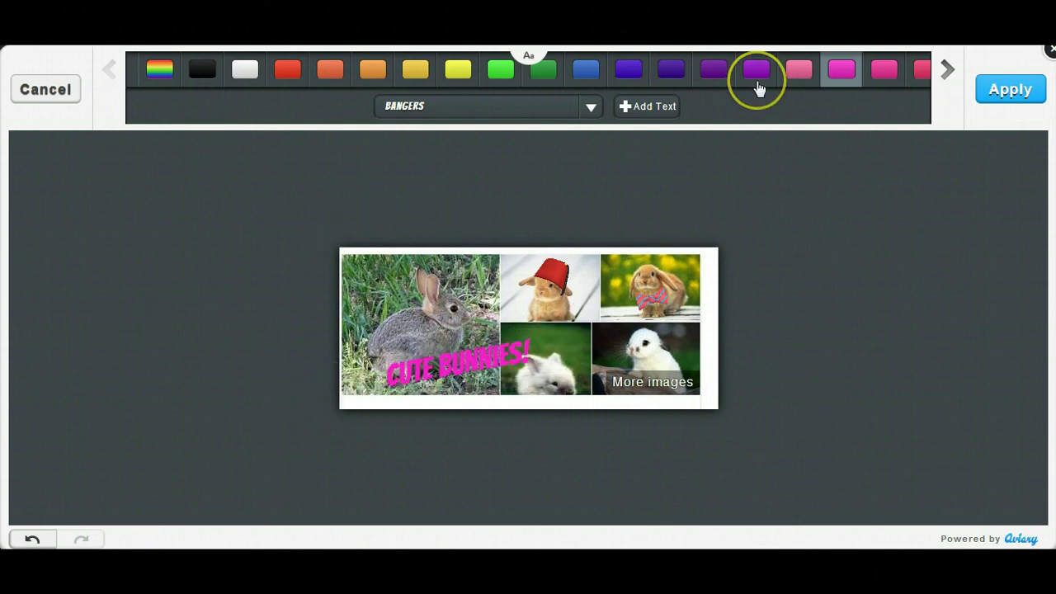
Apply the caption, save the edited image and close its preview.
{"action": "left_click", "coordinate": [1010, 89]}
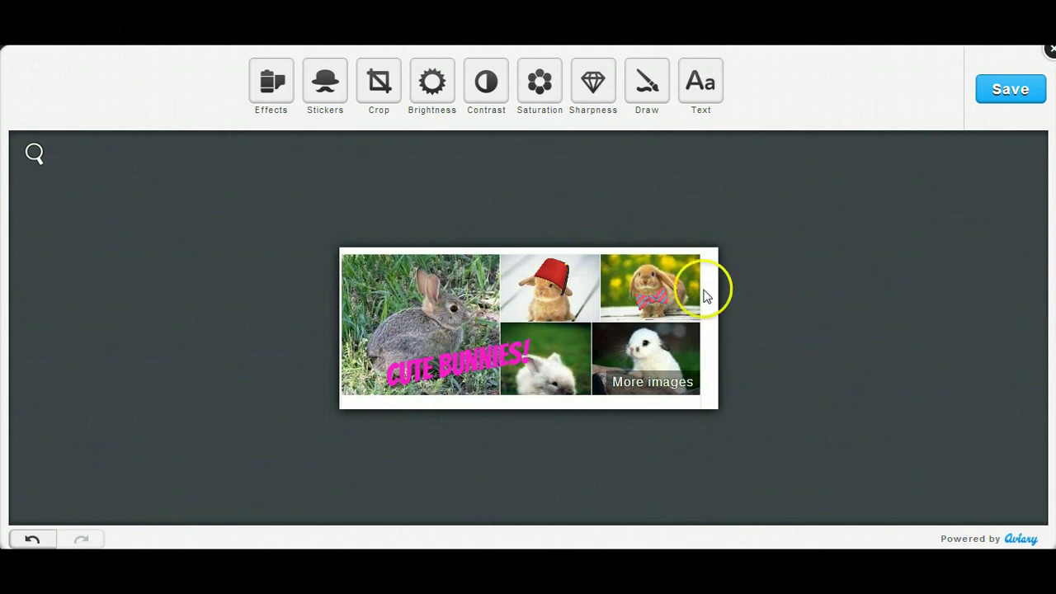
{"action": "left_click", "coordinate": [1008, 89]}
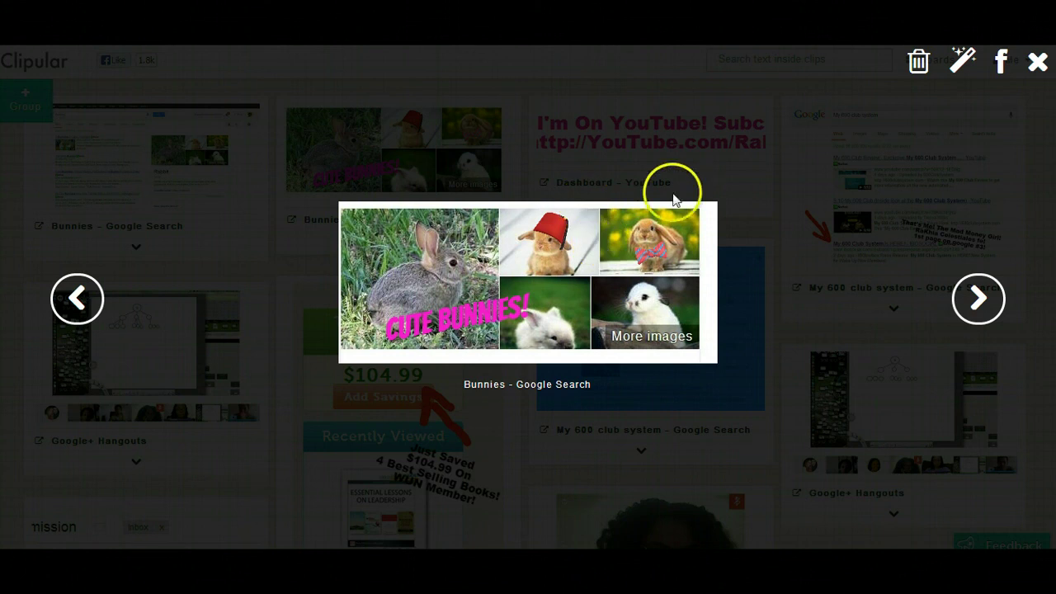
{"action": "left_click", "coordinate": [1038, 65]}
View the annotated "My 600 club system" clip with the red arrow at full size, and close it.
{"action": "left_click", "coordinate": [938, 188]}
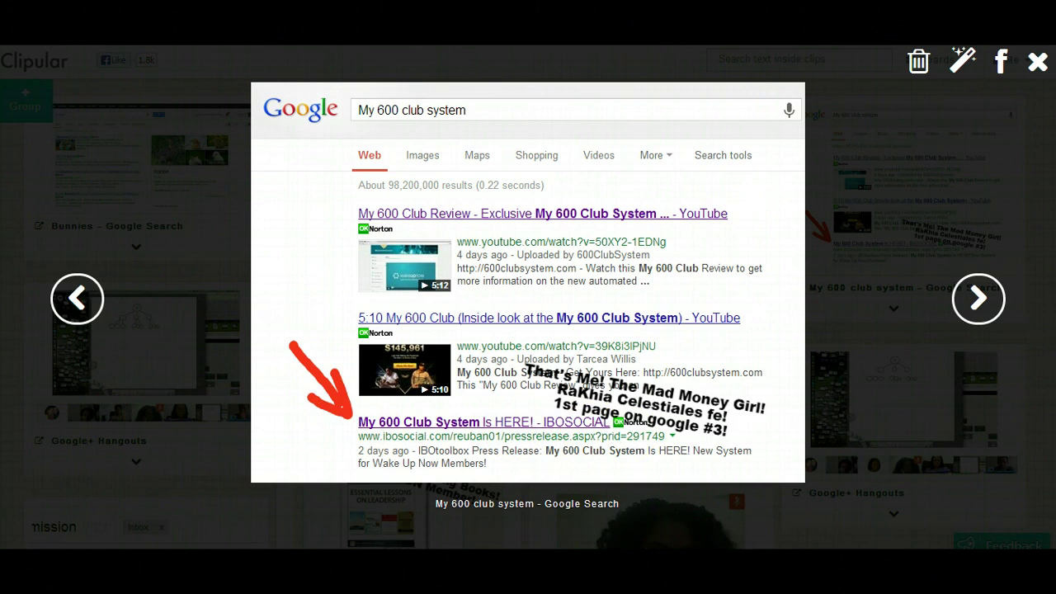
{"action": "left_click", "coordinate": [1037, 63]}
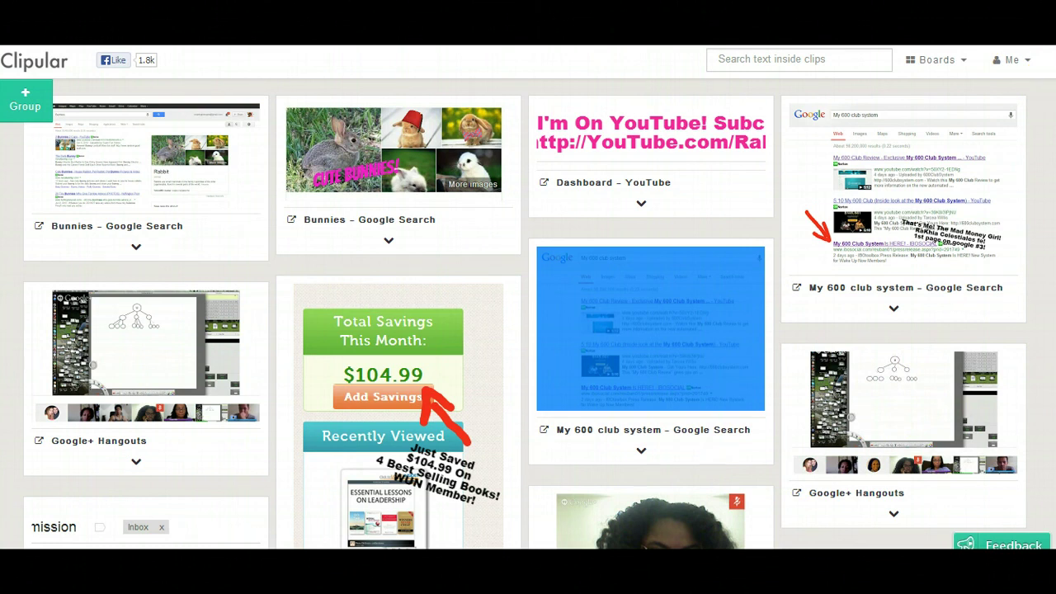
Switch from the Clipular board to the Chrome Web Store results for "screen capture".
{"action": "key", "text": "ctrl+Tab"}
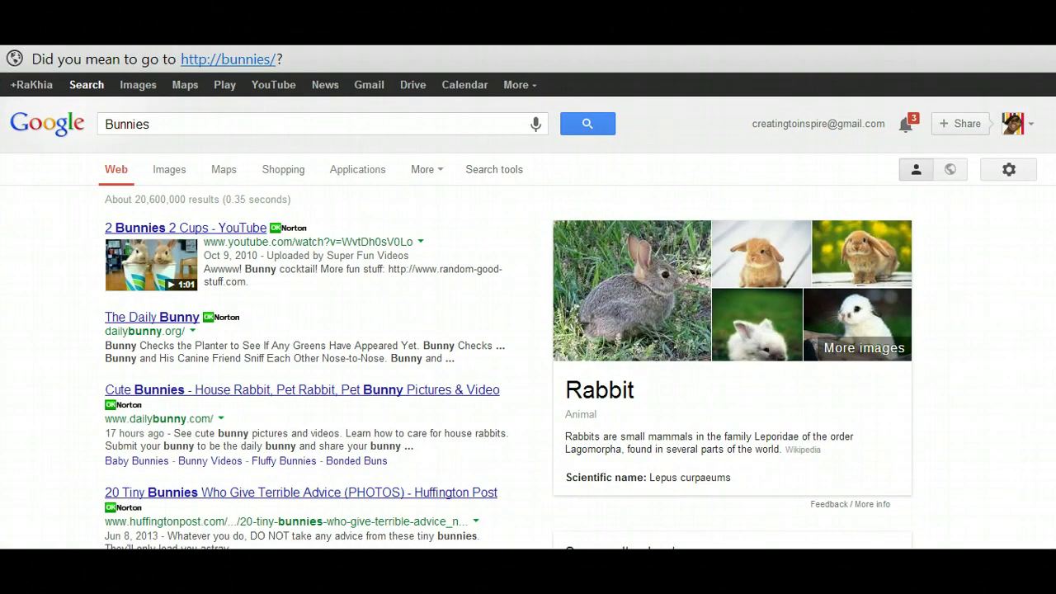
{"action": "key", "text": "ctrl+Tab"}
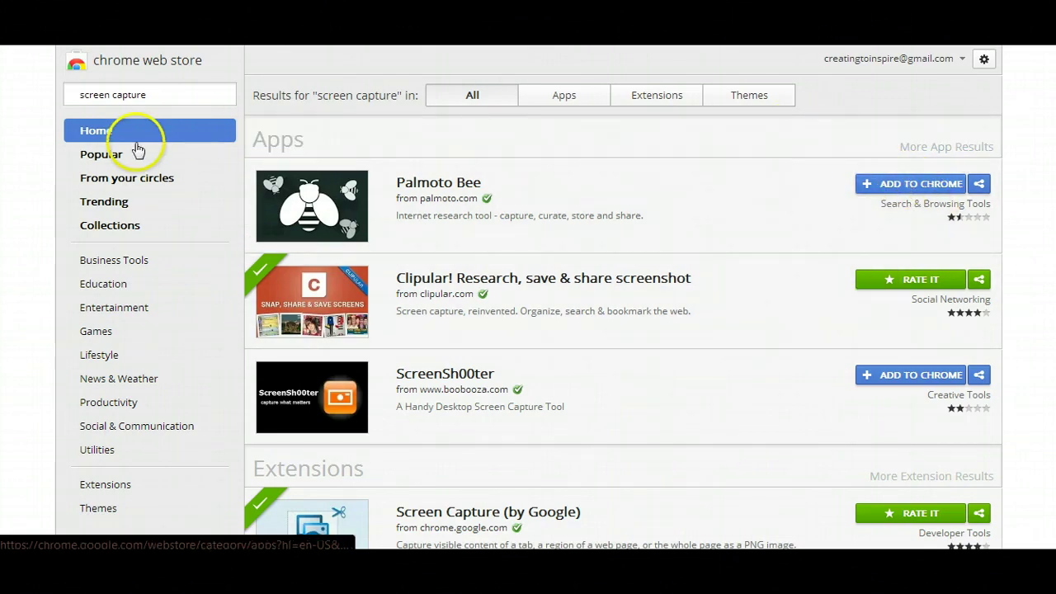
Try replacing the store search term with "Clipl", and clear the search text.
{"action": "left_click", "coordinate": [137, 95]}
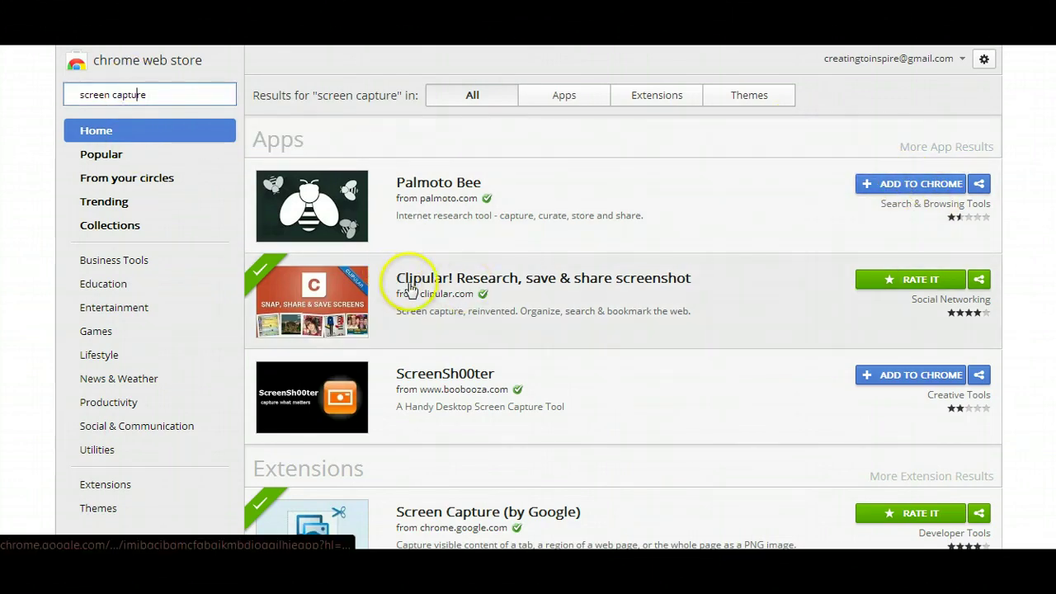
{"action": "left_click_drag", "start_coordinate": [153, 94], "coordinate": [26, 97]}
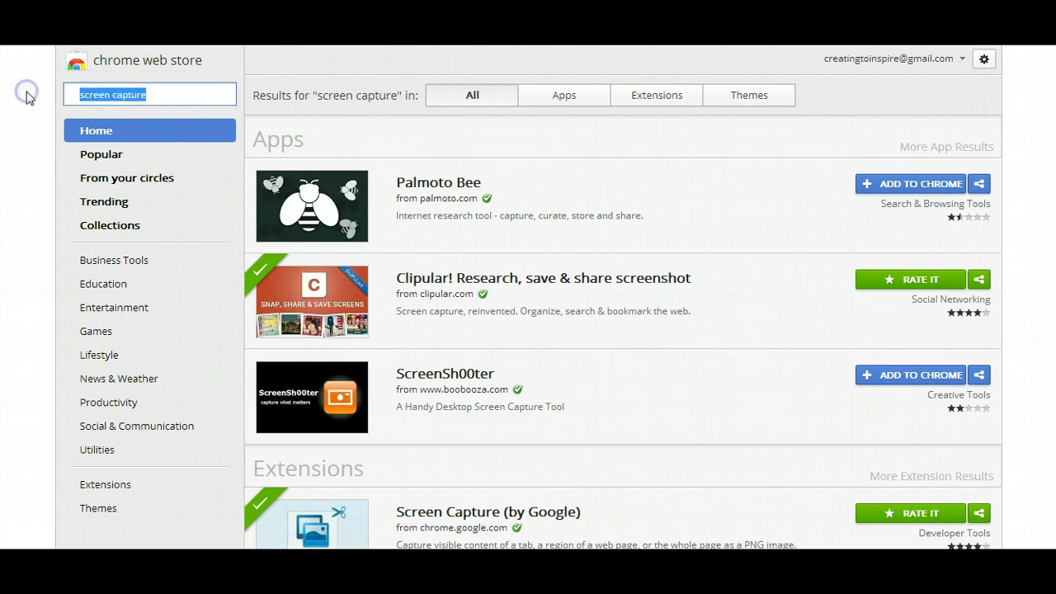
{"action": "type", "text": "clip"}
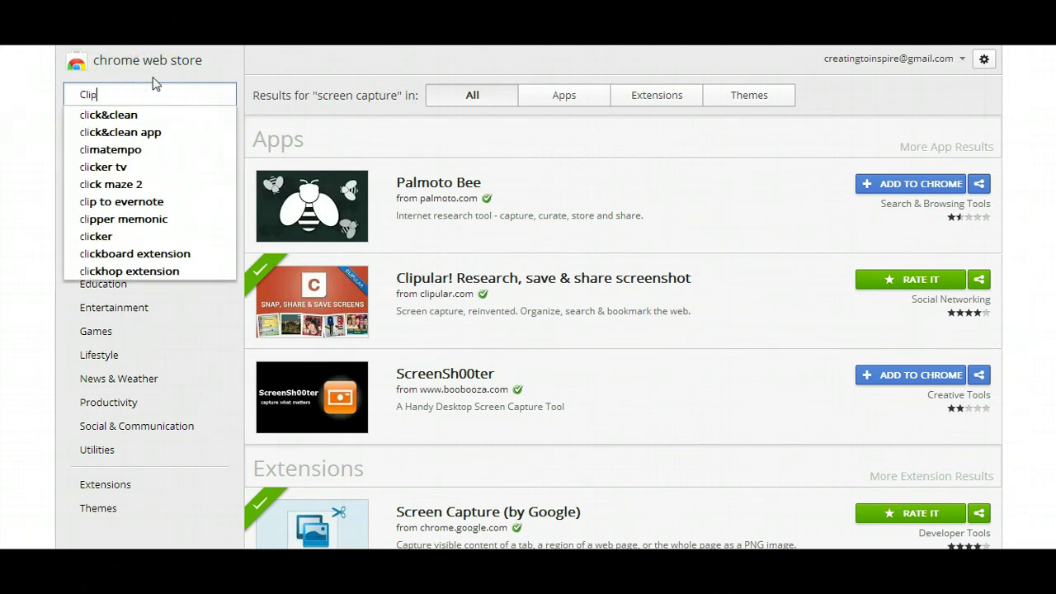
{"action": "type", "text": "l"}
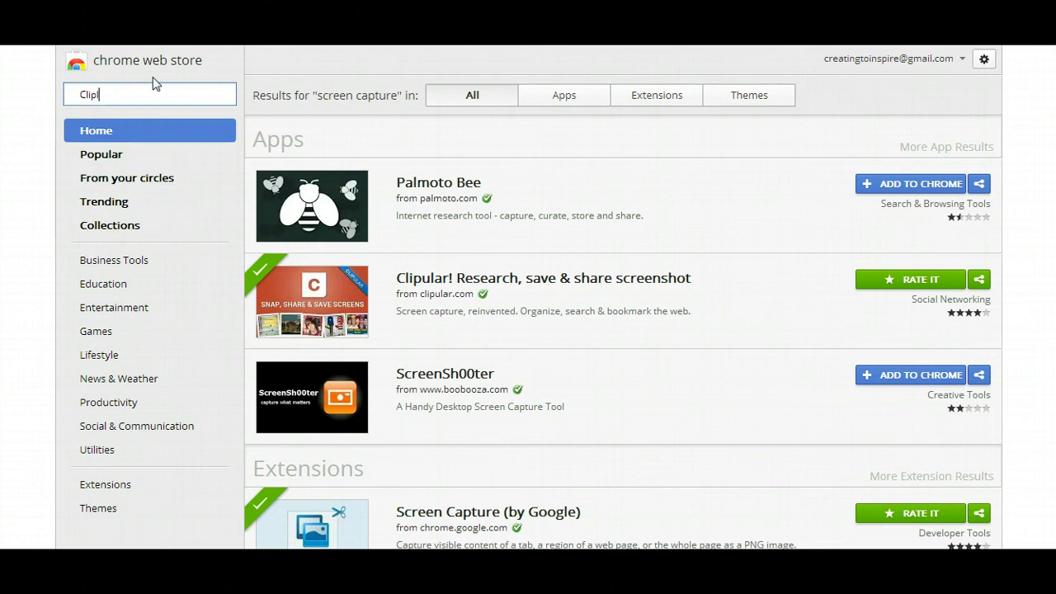
{"action": "key", "text": "BackSpace"}
{"action": "key", "text": "BackSpace"}
{"action": "key", "text": "BackSpace"}
{"action": "key", "text": "BackSpace"}
{"action": "key", "text": "BackSpace"}
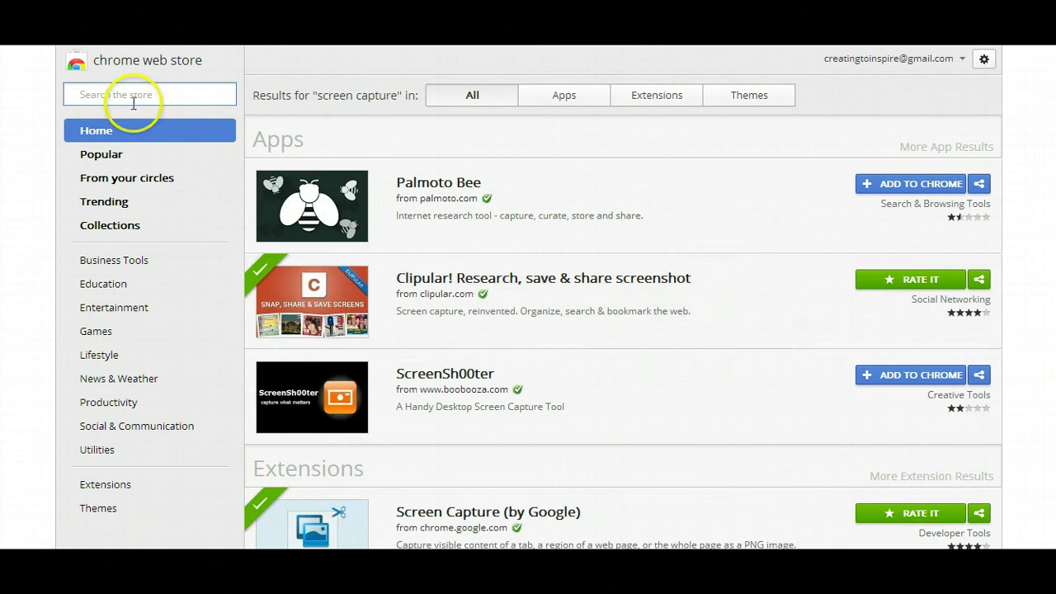
Try adding the Palmoto Bee app to Chrome, and dismiss the installation dialog.
{"action": "left_click", "coordinate": [906, 189]}
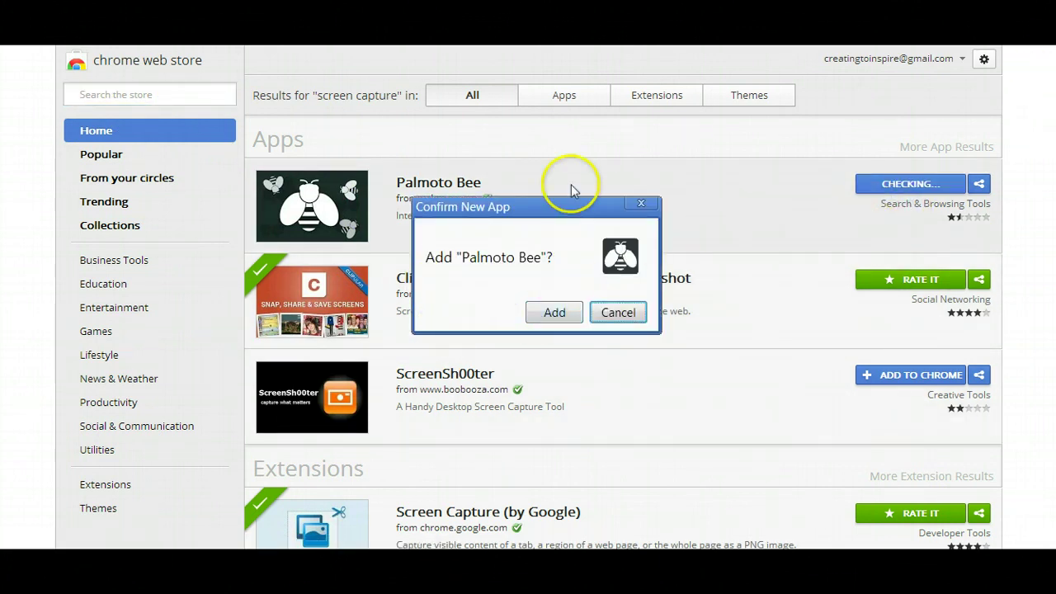
{"action": "left_click", "coordinate": [641, 203]}
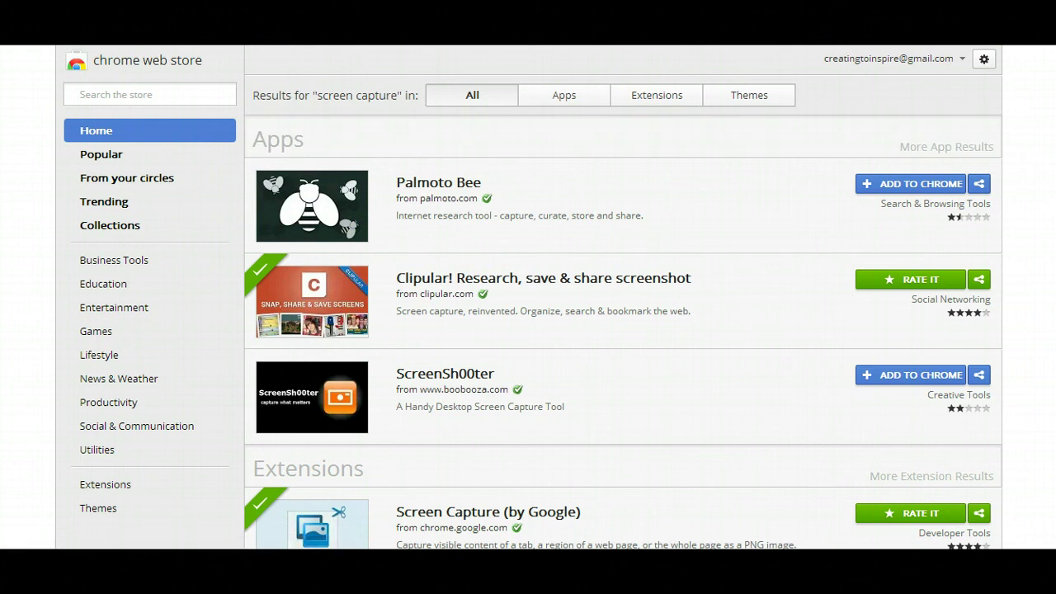
{"action": "scroll", "coordinate": [624, 330], "scroll_direction": "down", "scroll_amount": 1}
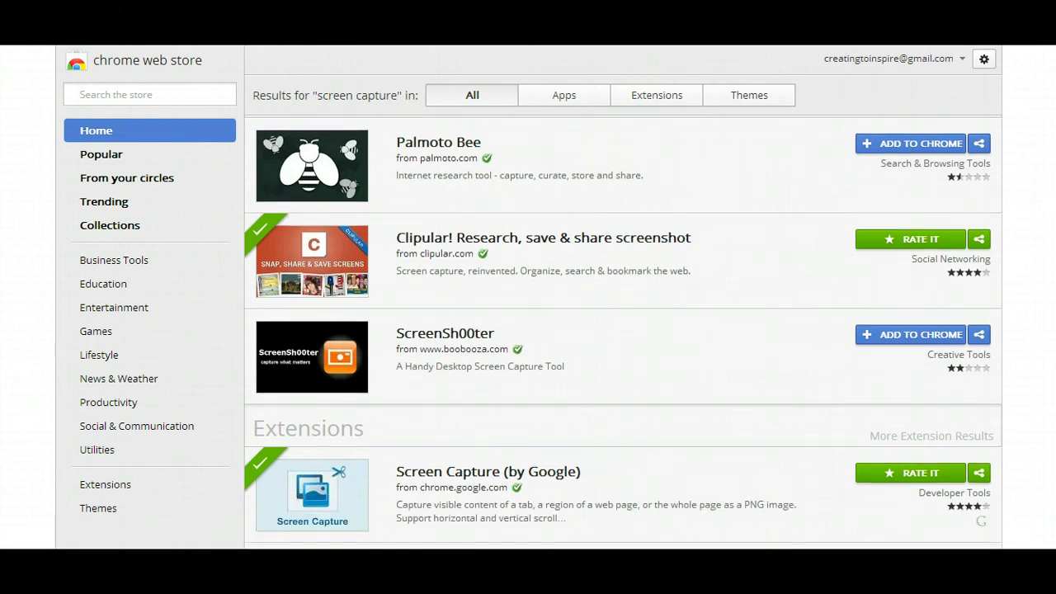
{"action": "scroll", "coordinate": [623, 331], "scroll_direction": "up", "scroll_amount": 1}
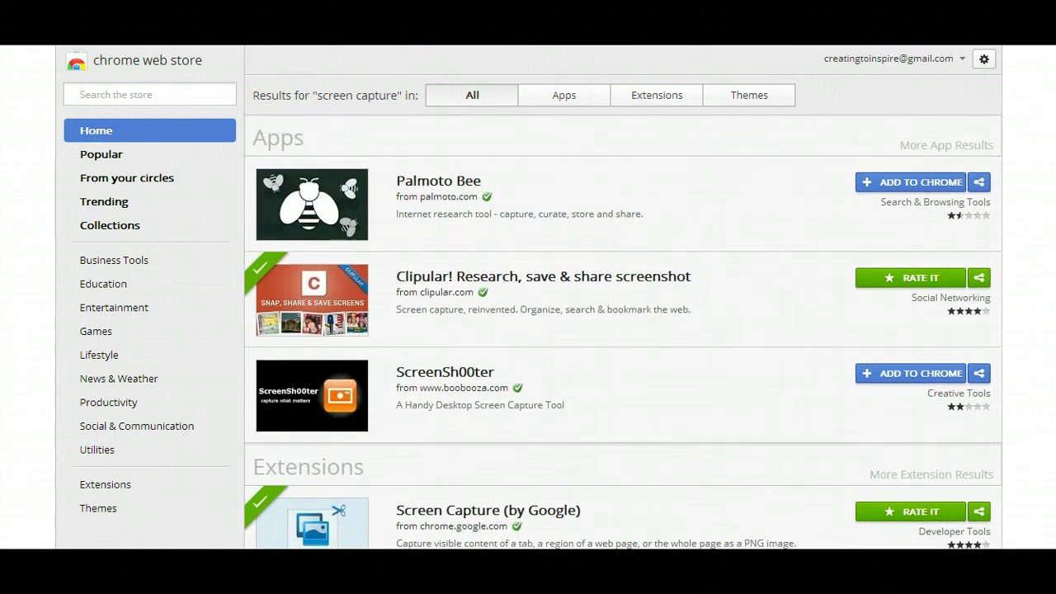